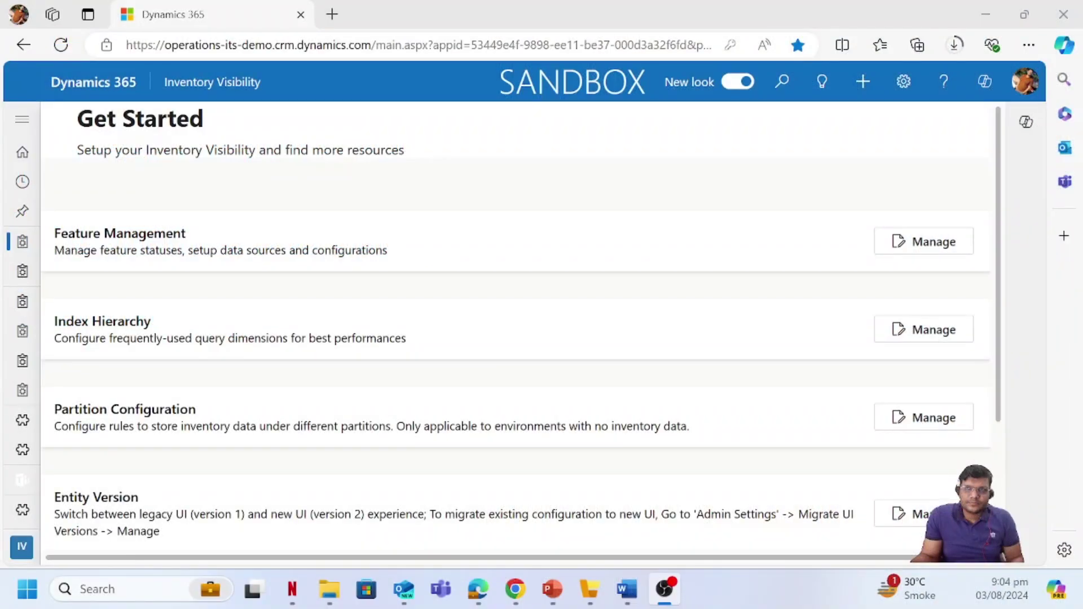
Return to the browser showing index set 1's hierarchy: ColorId, SizeId, ConfigId and StatusId at levels 1-4.
key(alt+Tab)
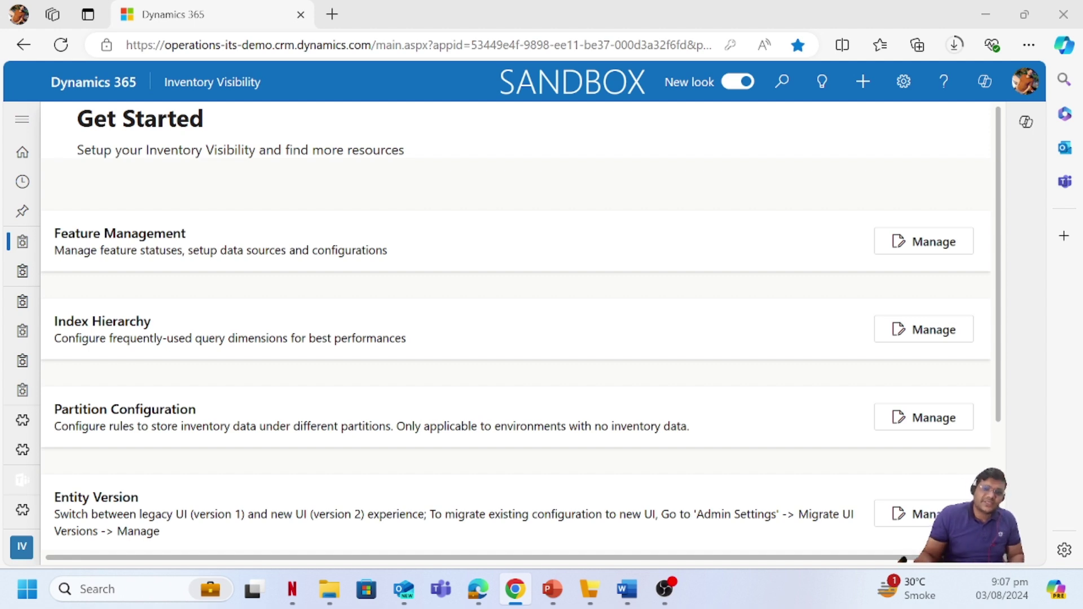
key(alt+Tab)
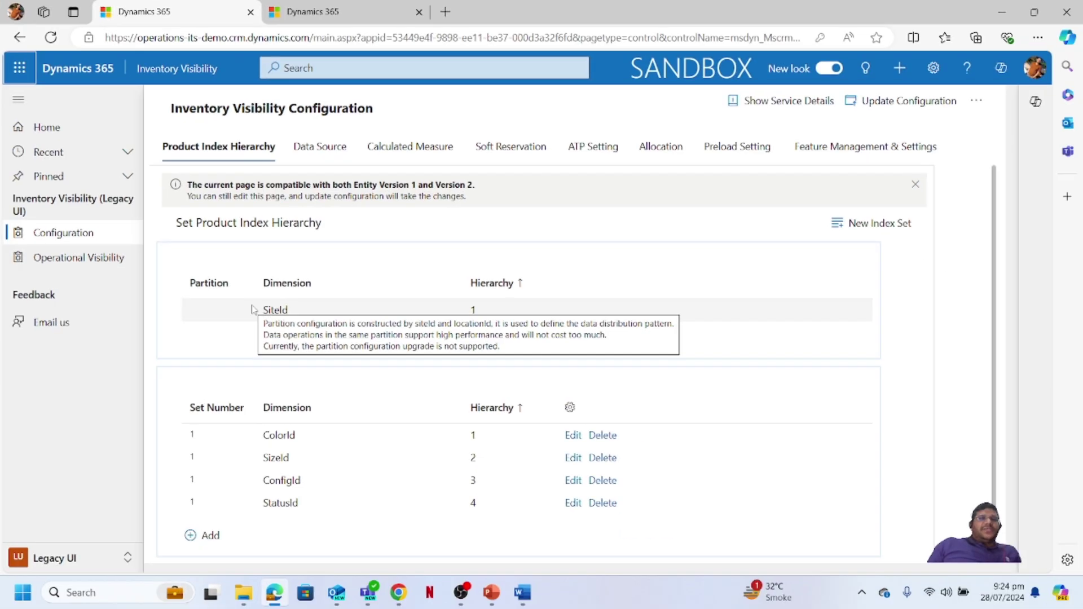
Keep the Legacy UI area and go to the Operational Visibility on-hand query form.
click(86, 559)
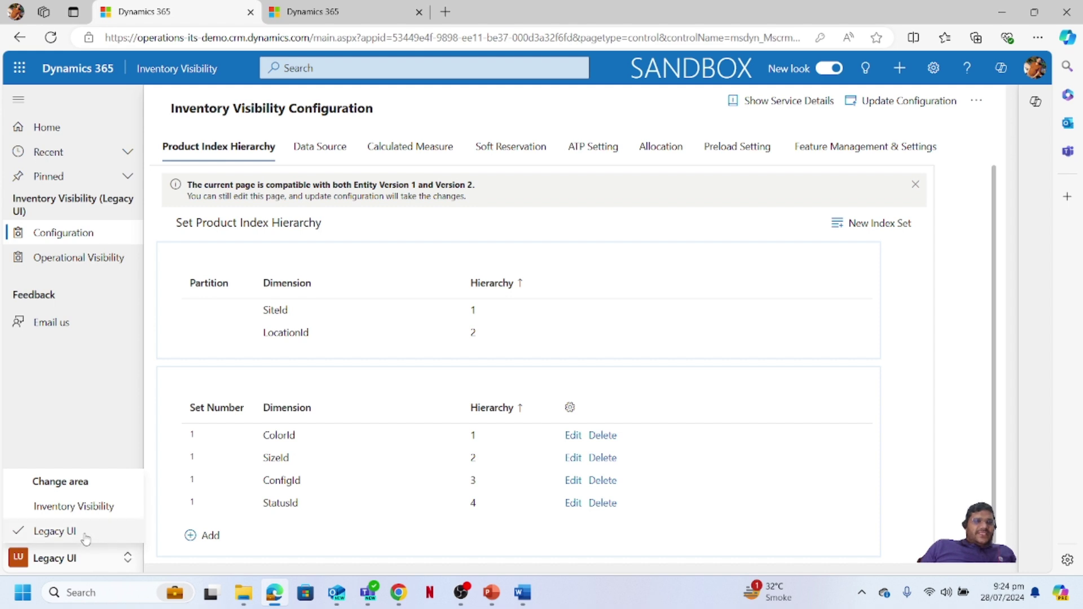
click(85, 534)
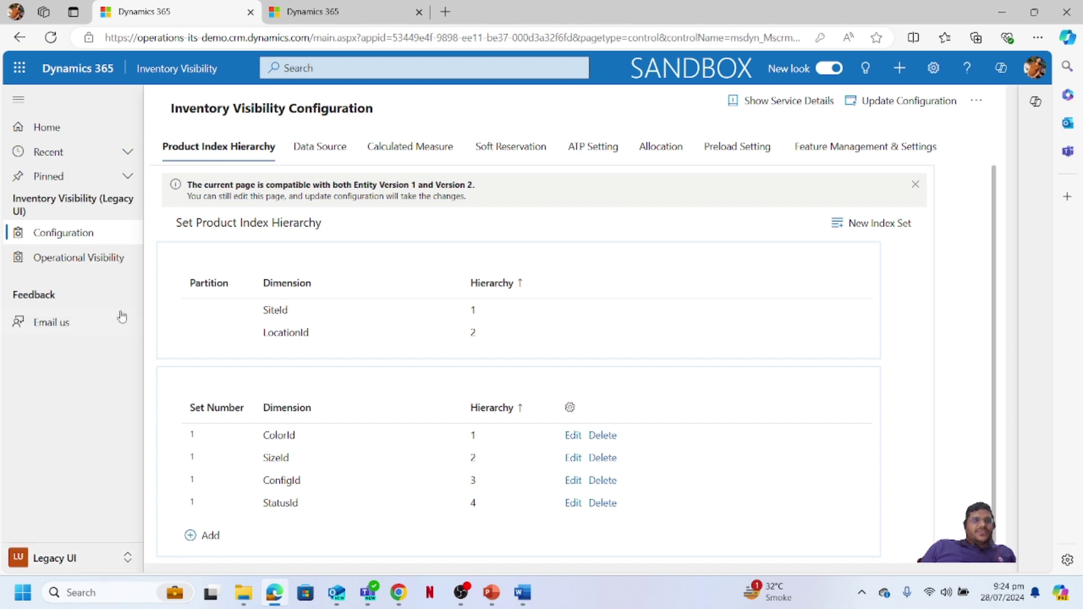
click(85, 234)
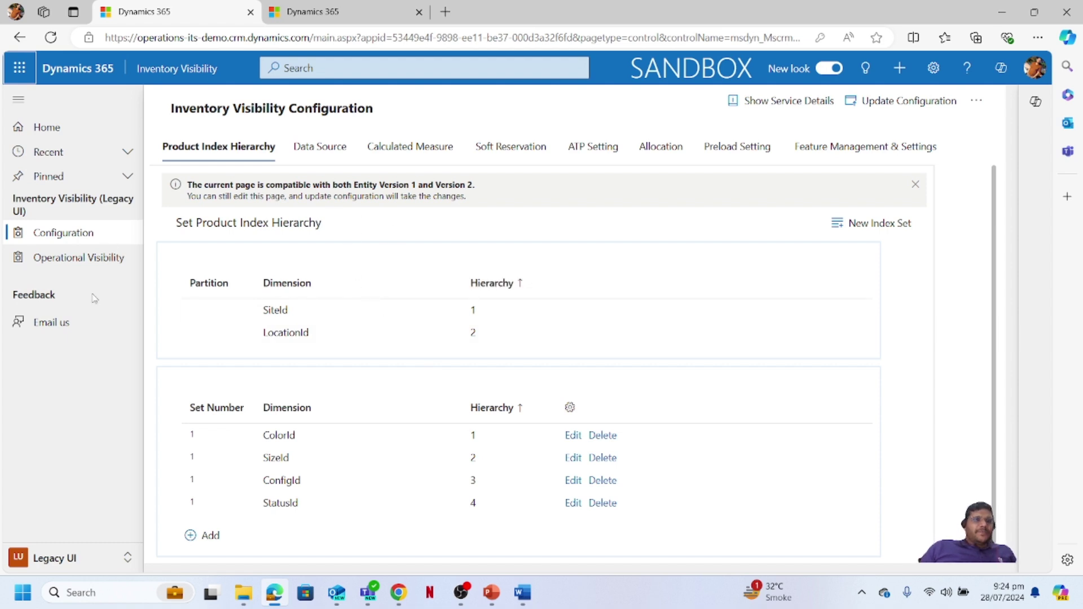
click(105, 264)
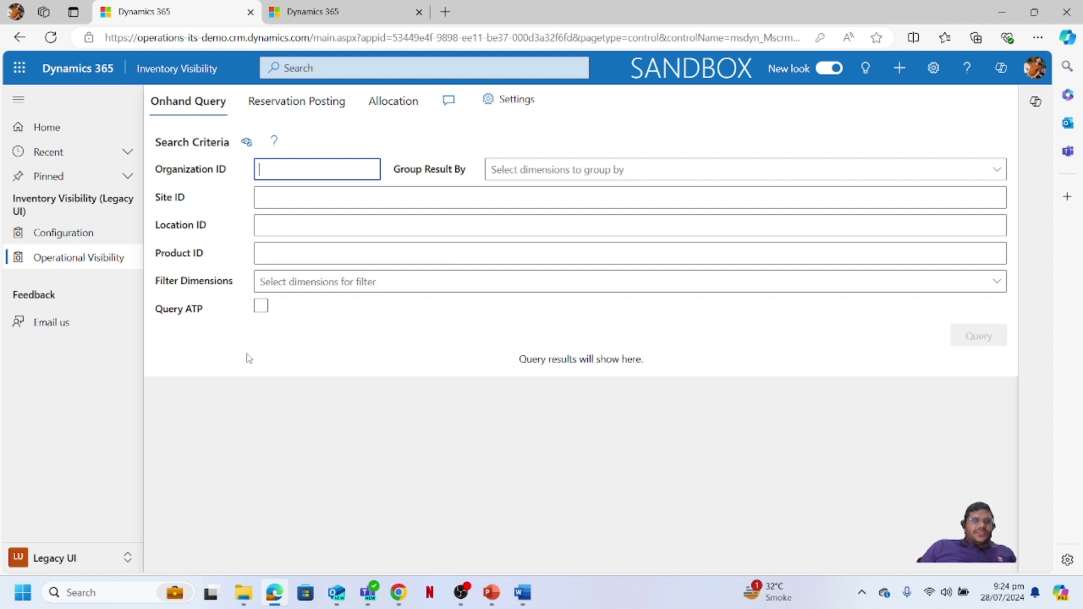
Fill the on-hand query with organization usrt, site WEST, location DC-West and product 9000.
click(203, 110)
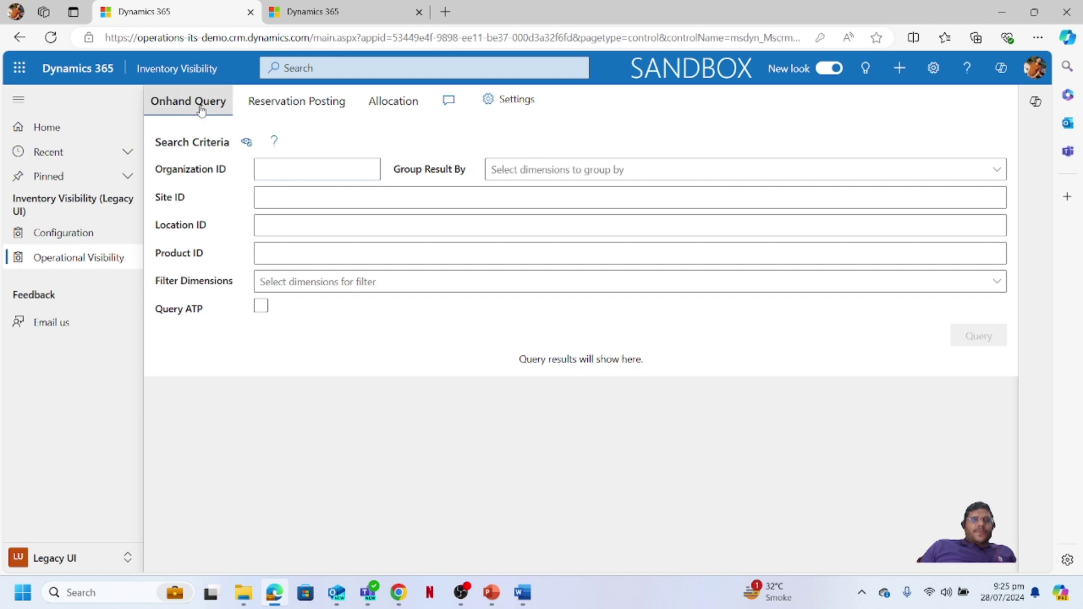
click(288, 170)
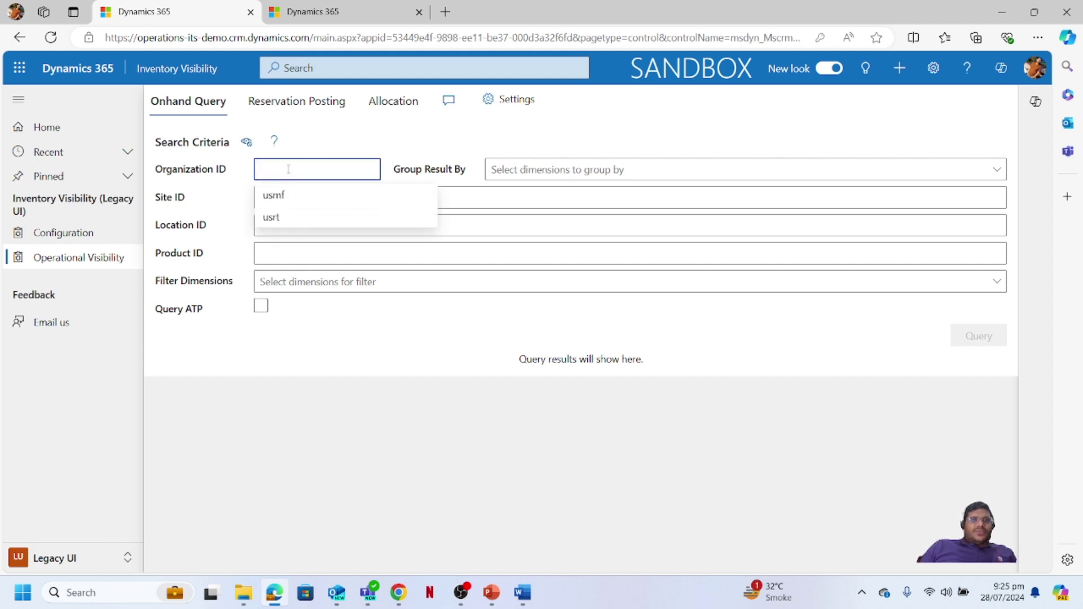
click(292, 217)
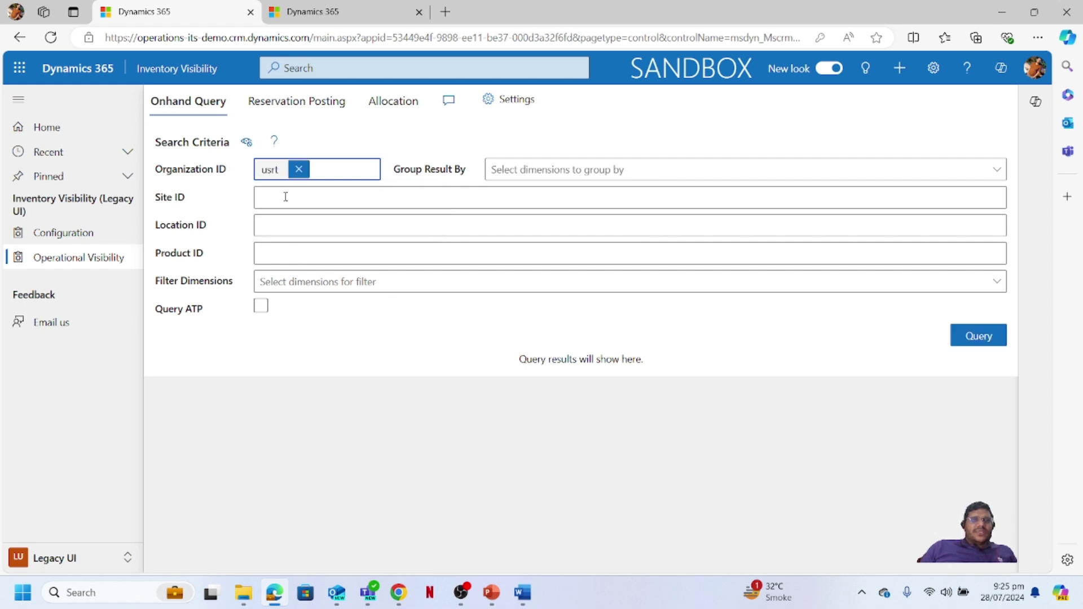
click(285, 196)
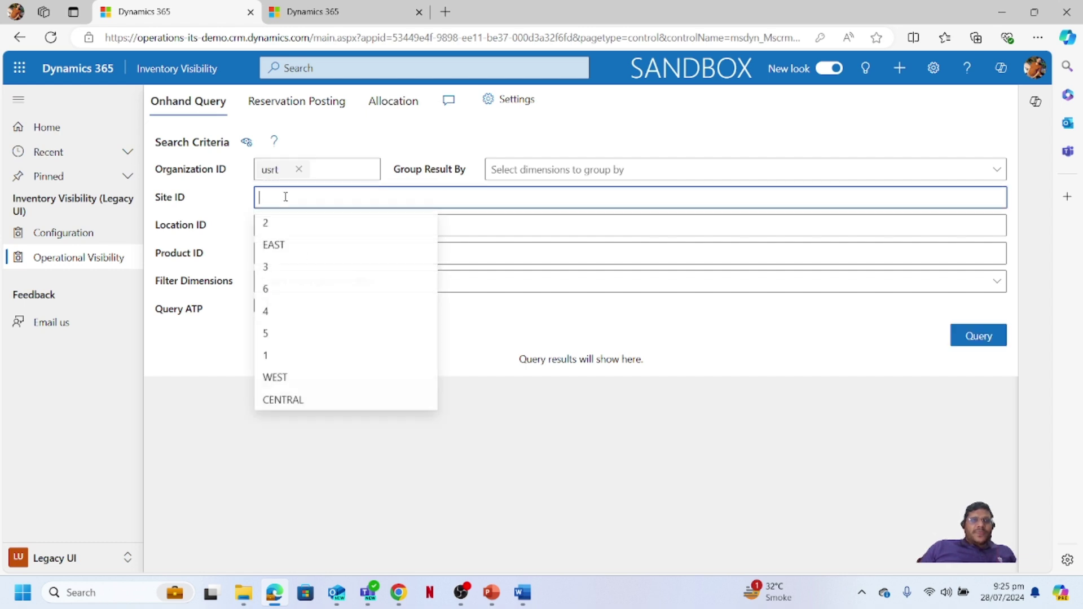
click(305, 380)
click(283, 223)
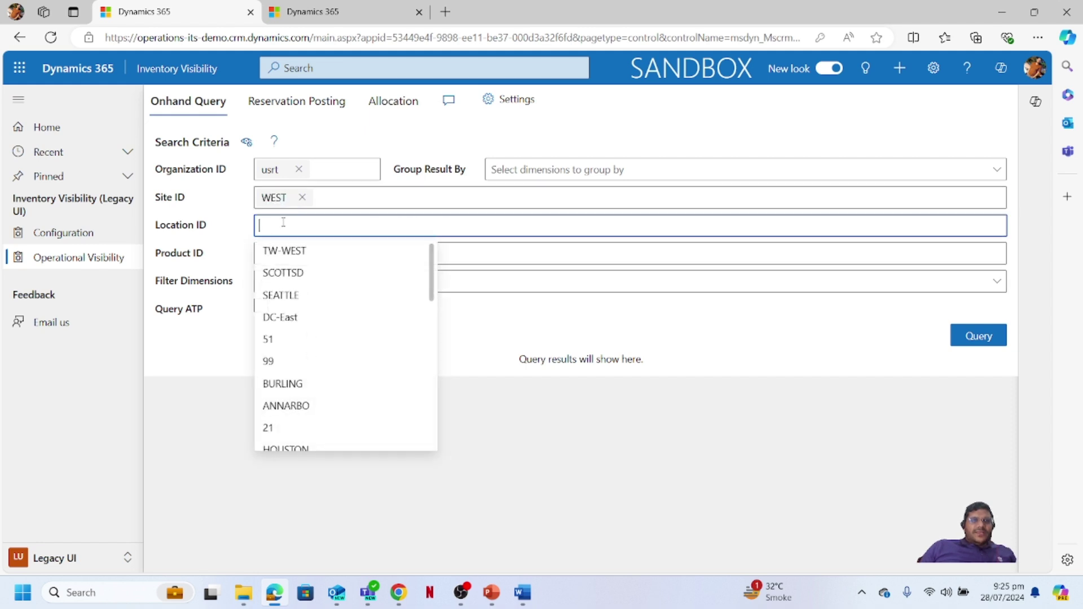
scroll(371, 335, down, 5)
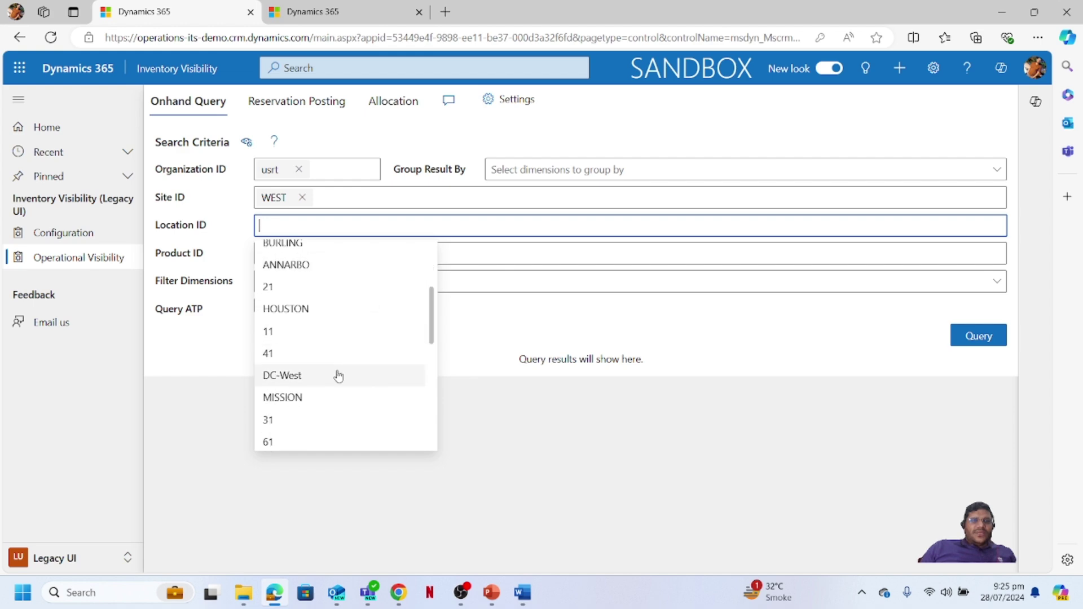
click(338, 376)
click(297, 252)
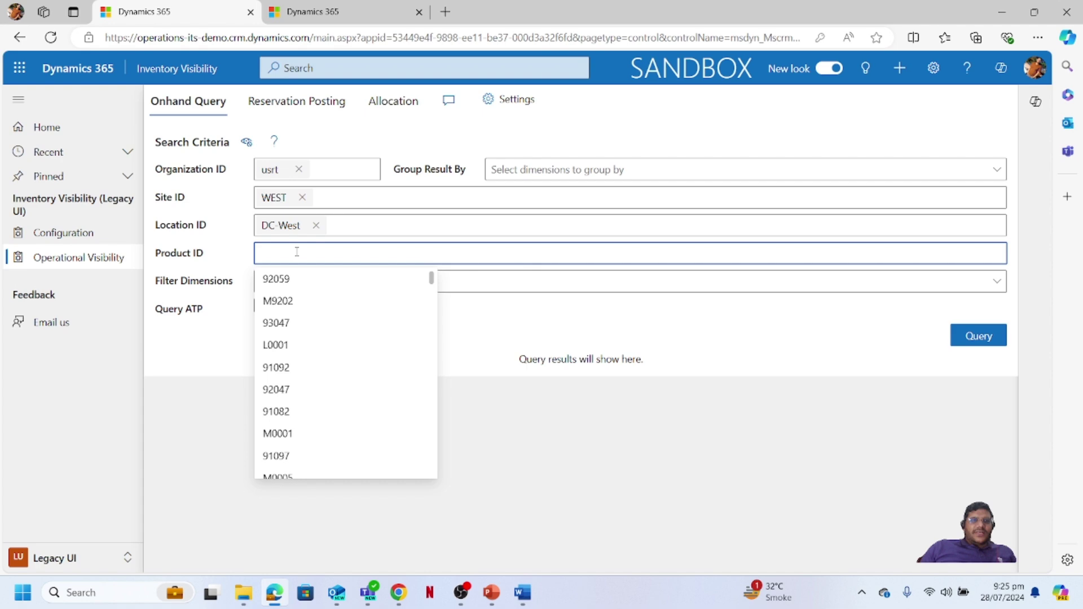
text(9000)
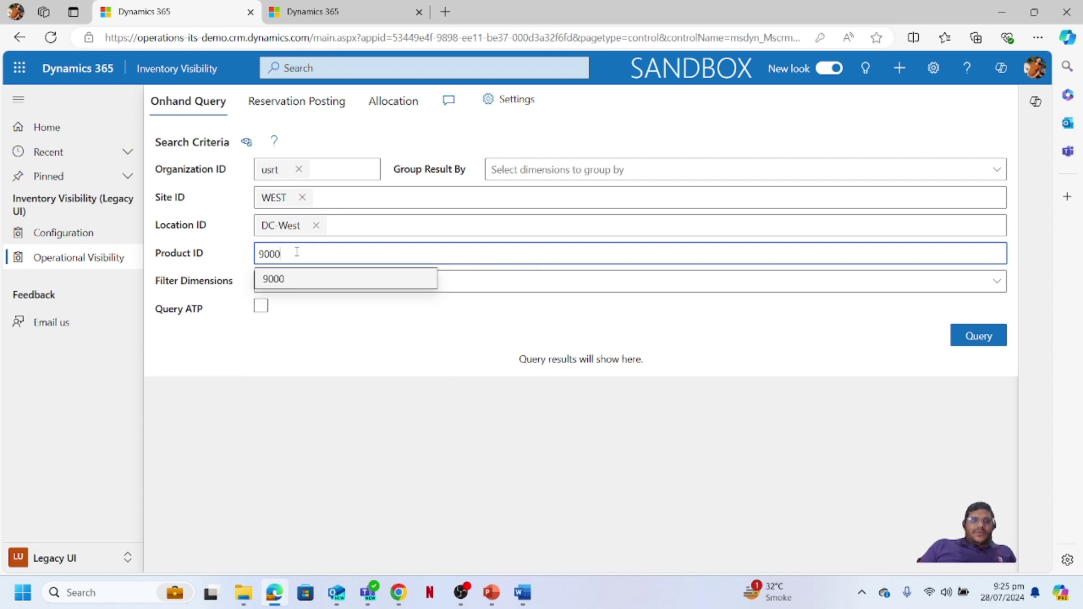
click(316, 280)
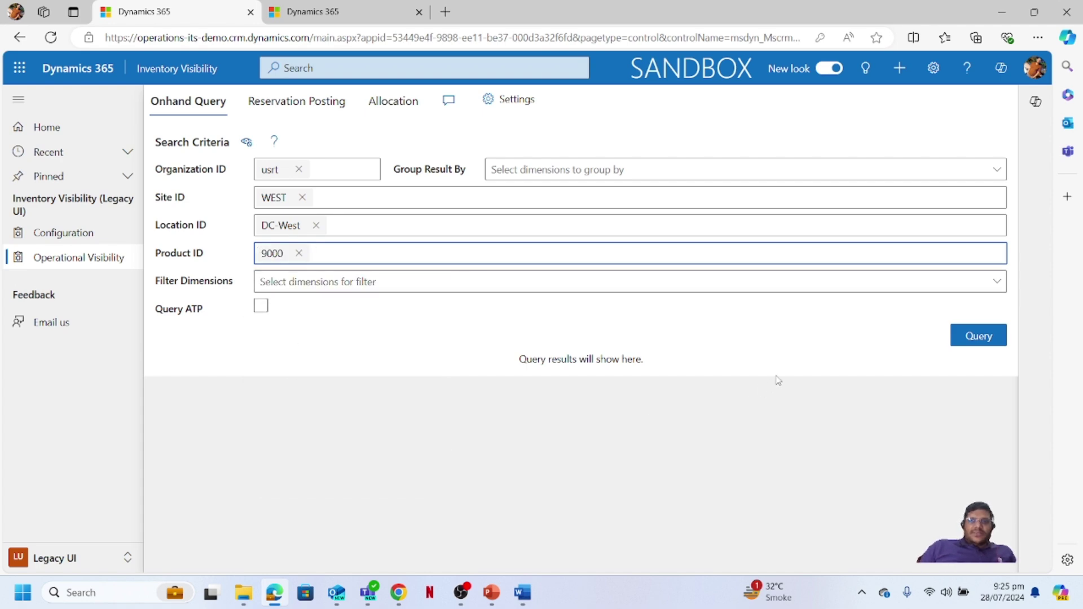
Run the query and scroll the Quantities table to read on-hand 5, soft reserved 1, available 4.
click(979, 337)
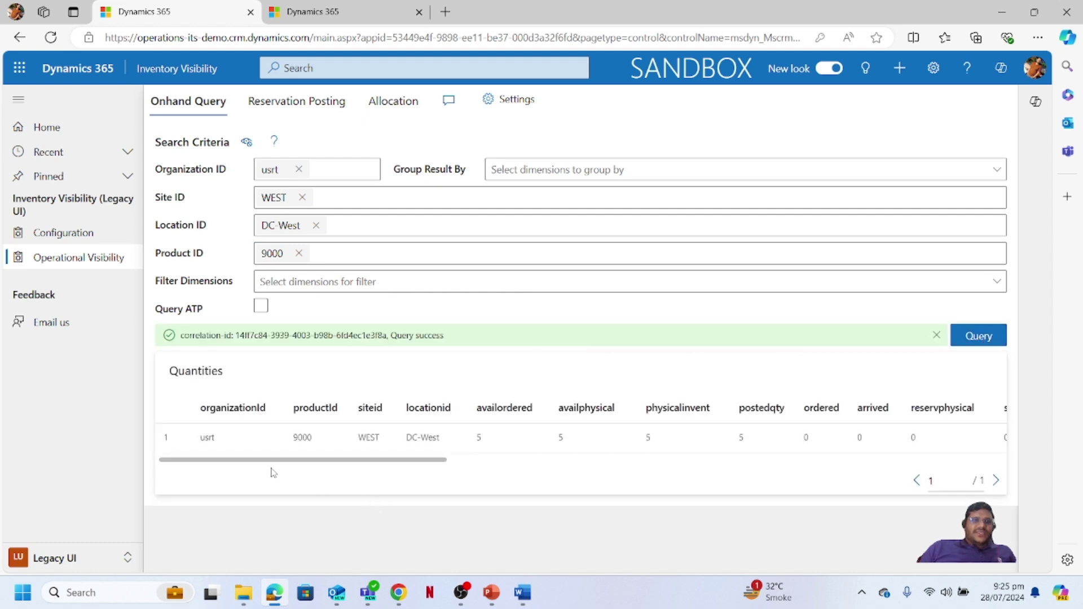
drag(276, 462, 227, 465)
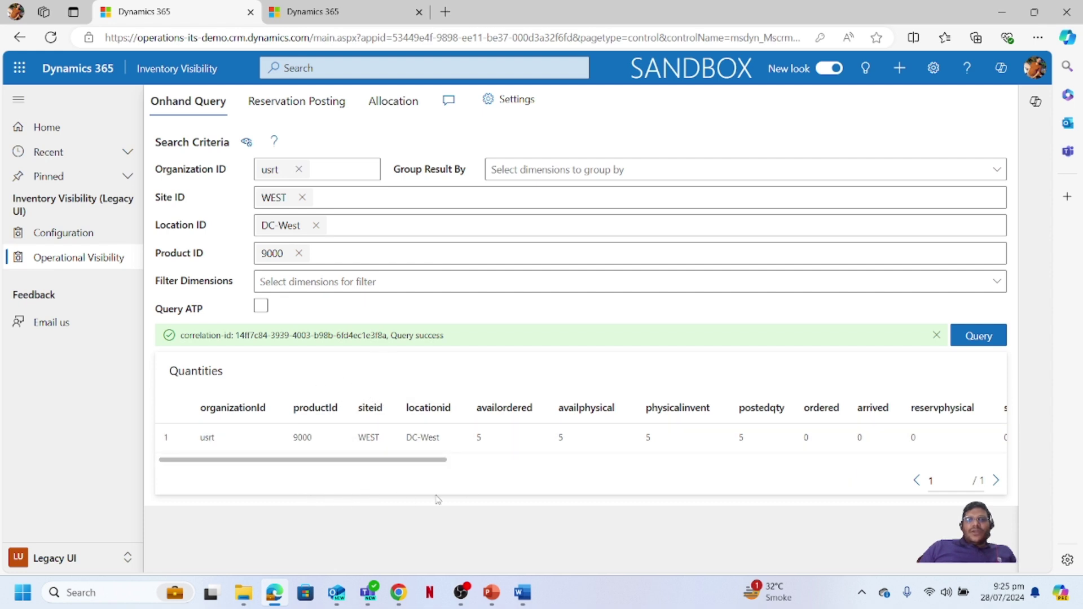
drag(341, 465, 301, 466)
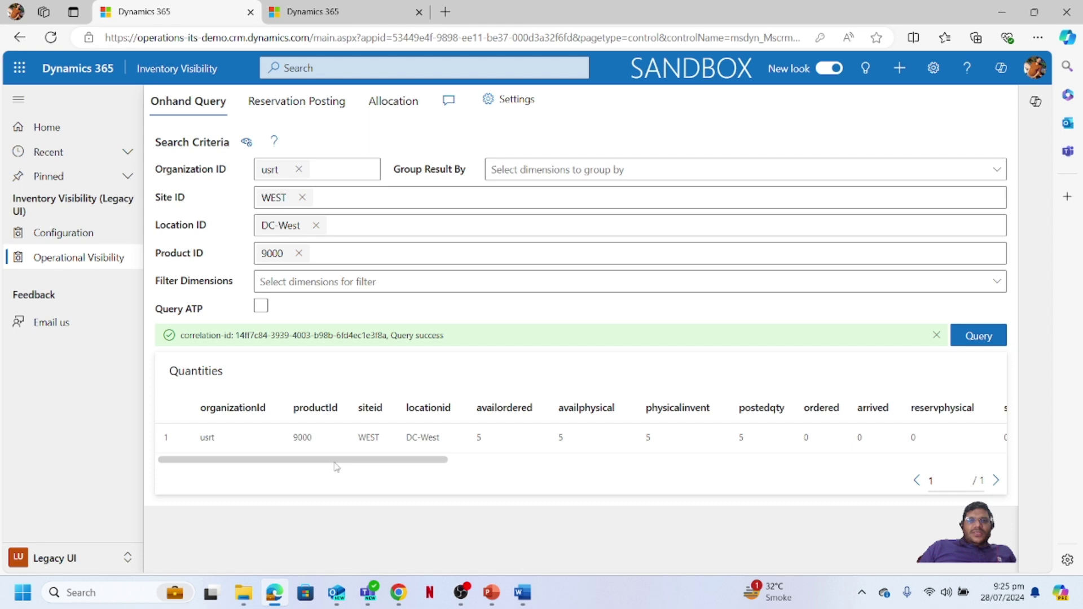
drag(333, 464, 623, 469)
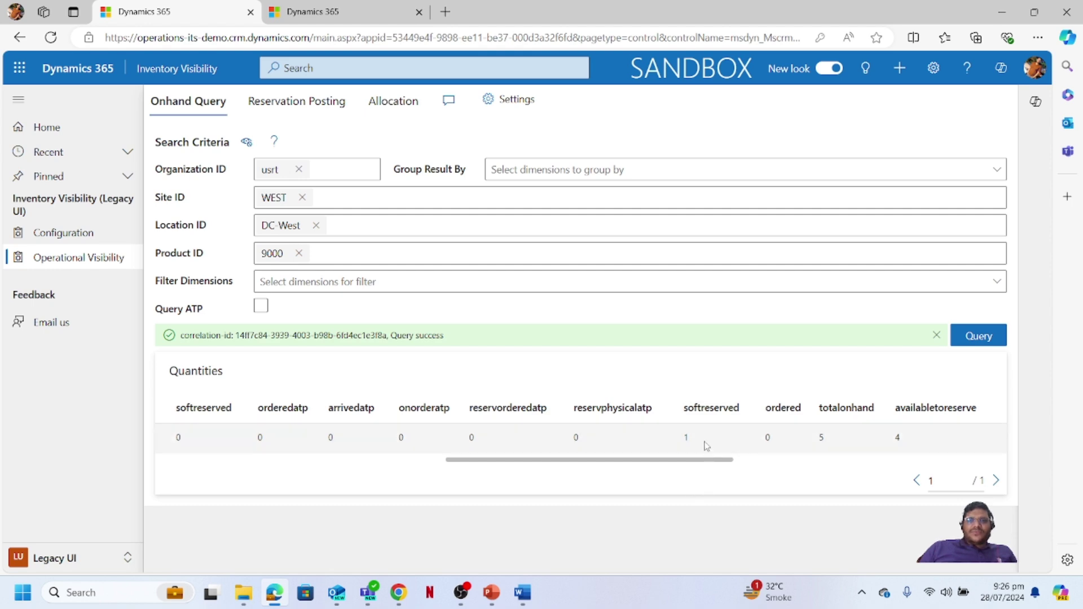
drag(675, 467, 698, 467)
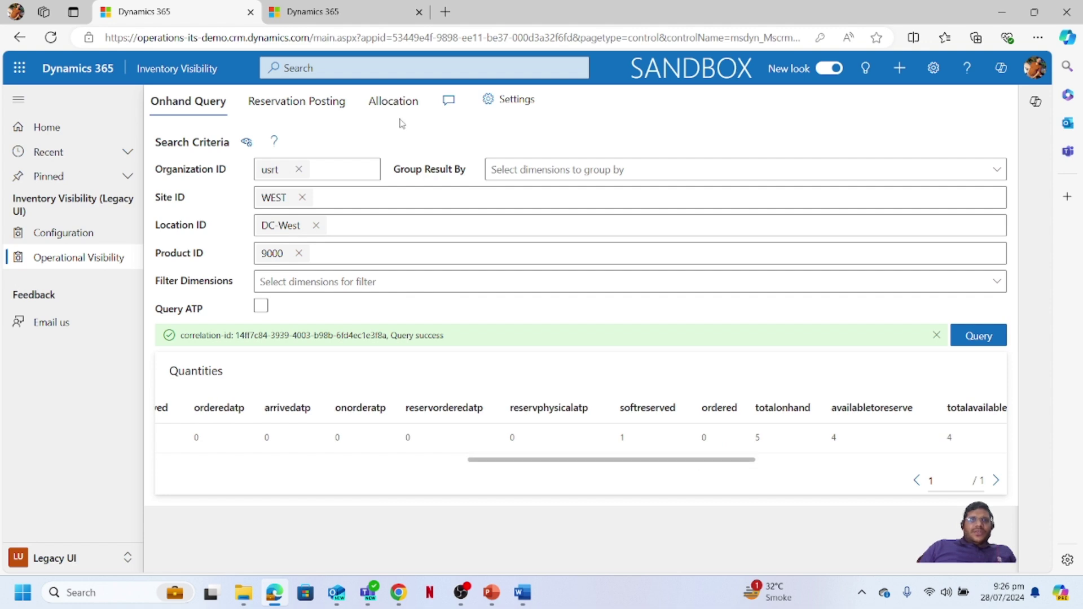
In a duplicated tab, start a reservation posting of quantity 1 with operator iv + softreserved.
right_click(222, 15)
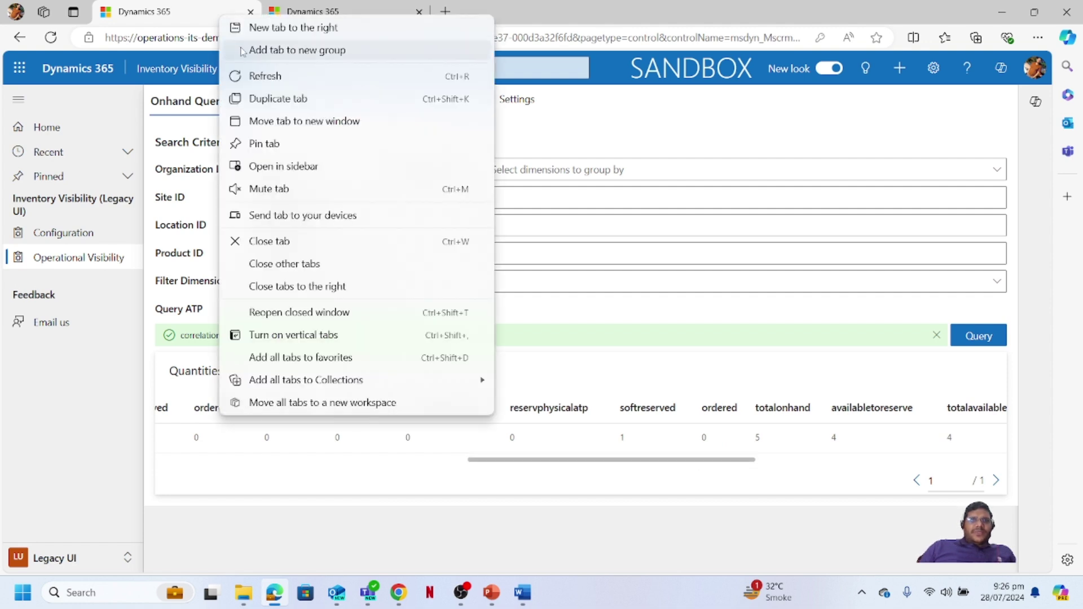
click(286, 98)
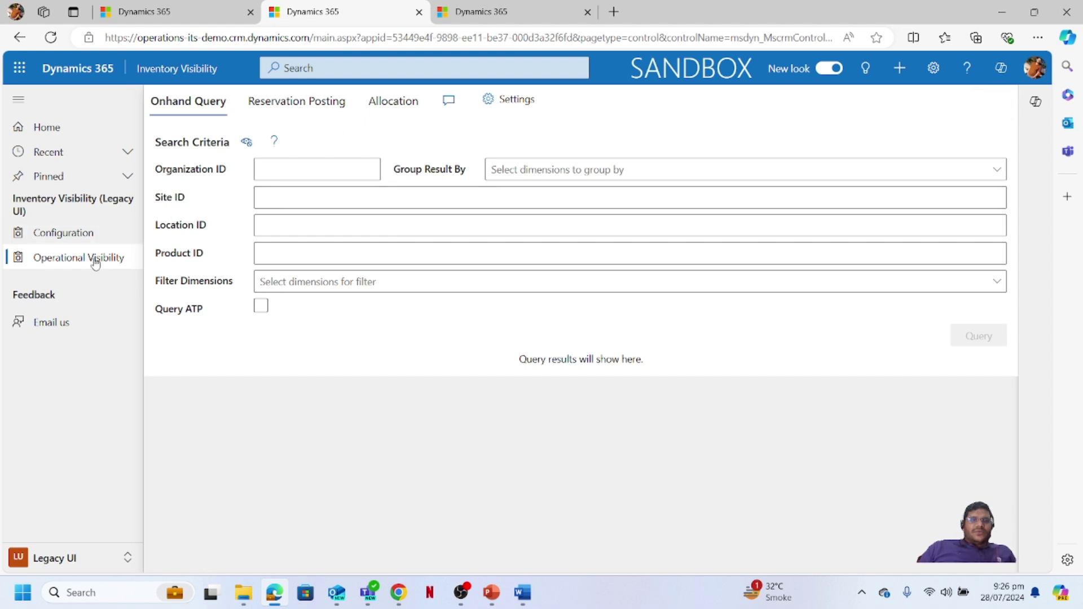
click(321, 103)
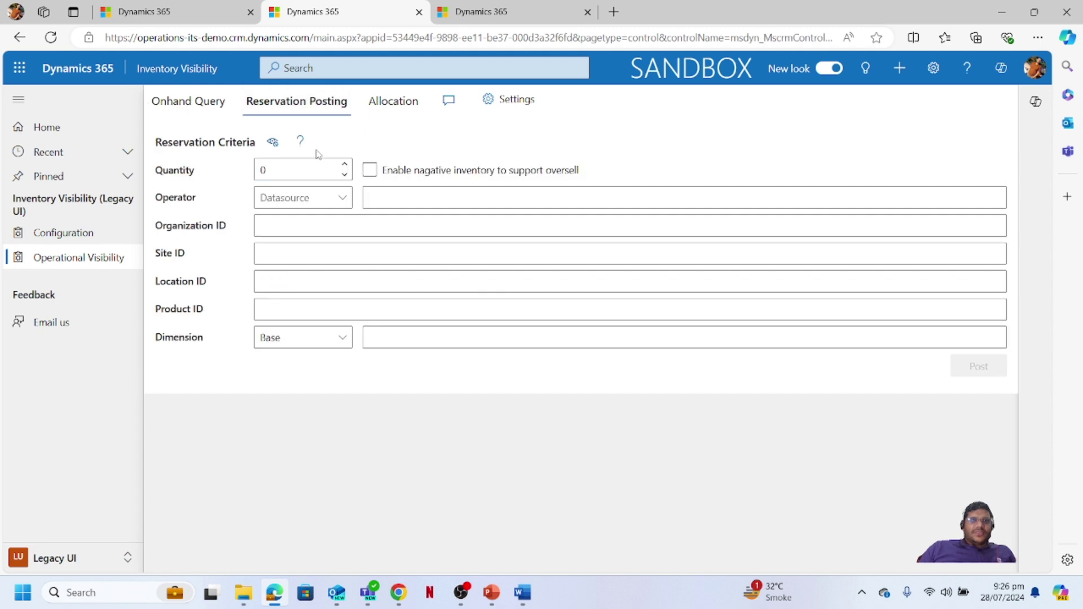
click(293, 172)
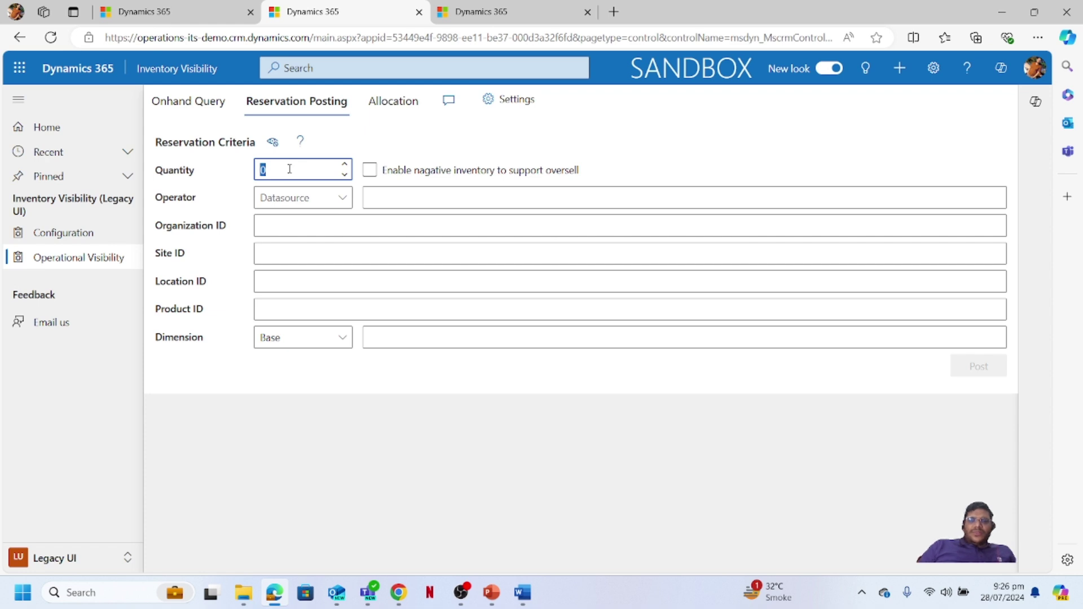
text(1)
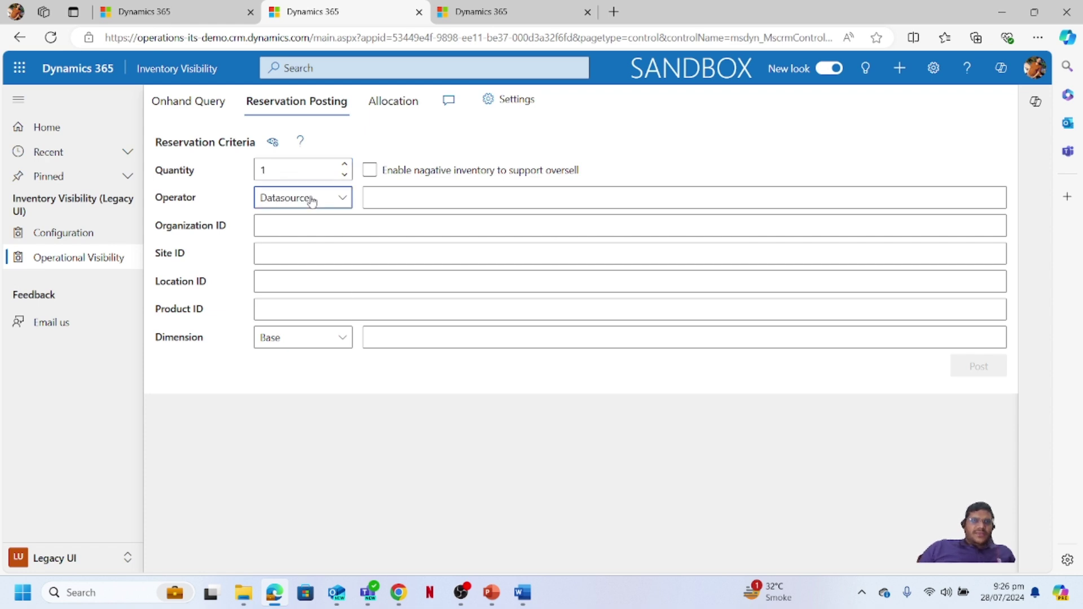
click(310, 199)
click(303, 247)
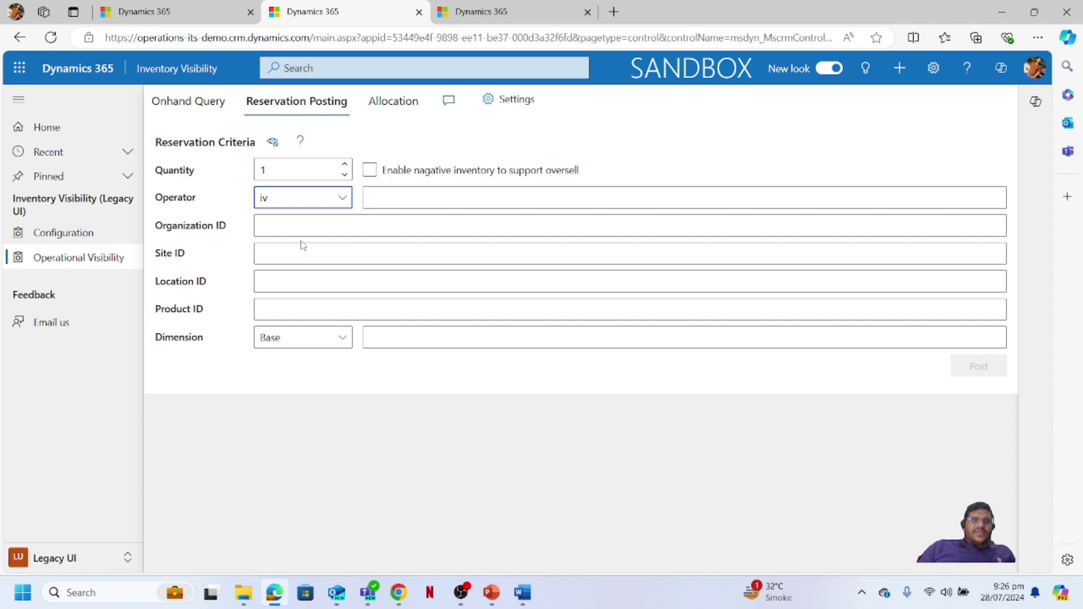
click(398, 197)
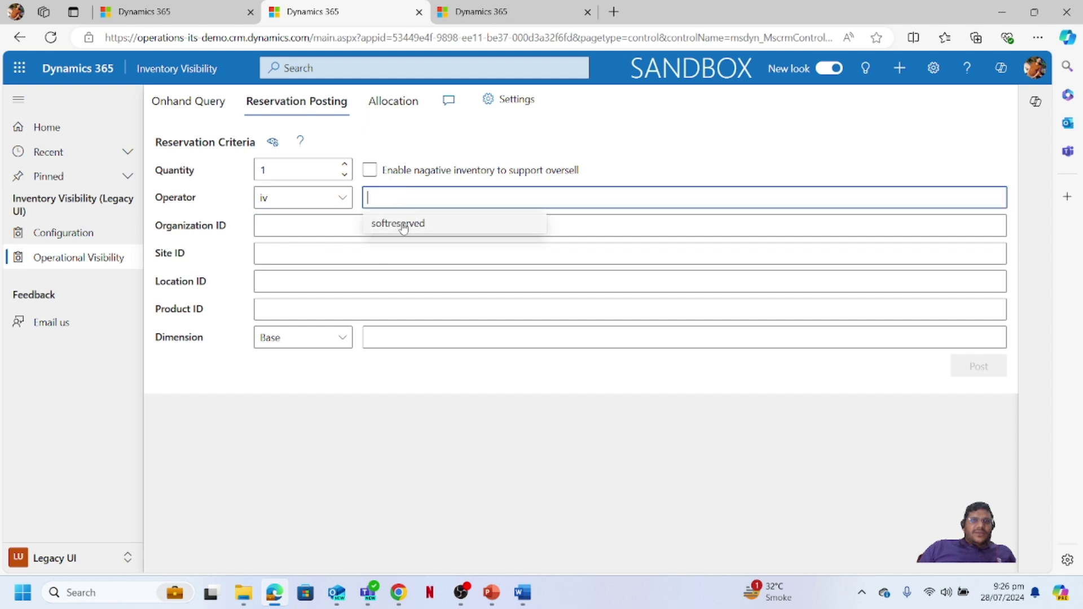
click(400, 224)
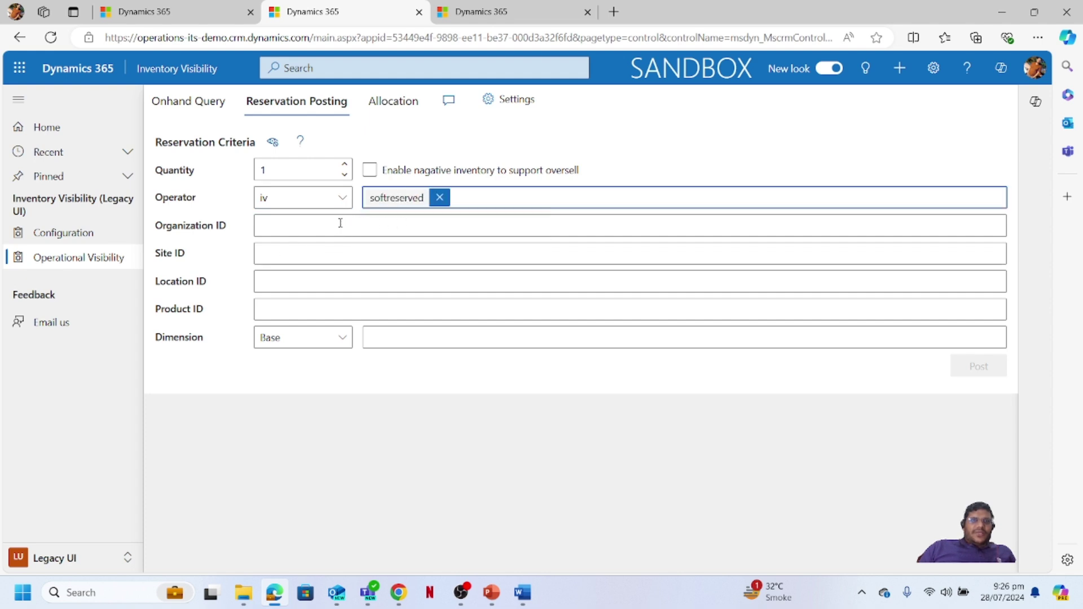
Set the reservation's organization usrt, site WEST, location DC-West and product 9000.
click(302, 223)
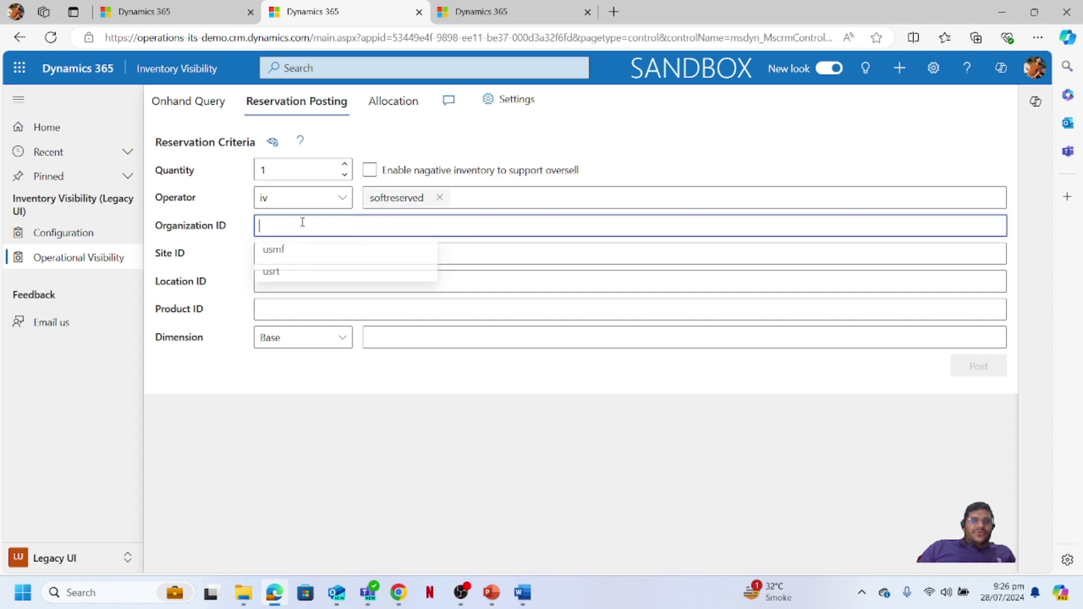
click(302, 273)
click(299, 255)
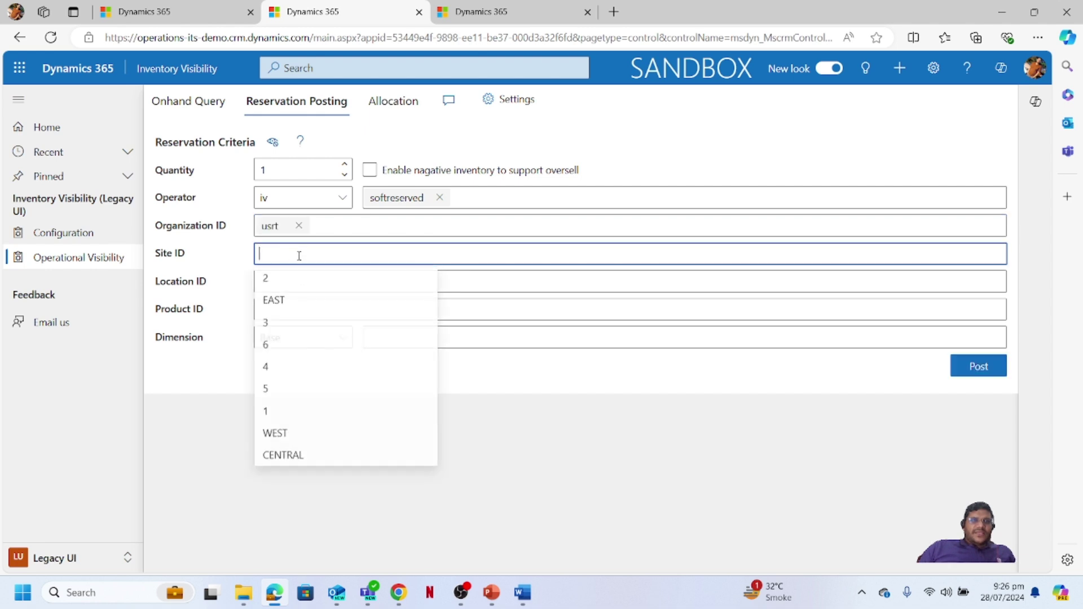
click(315, 435)
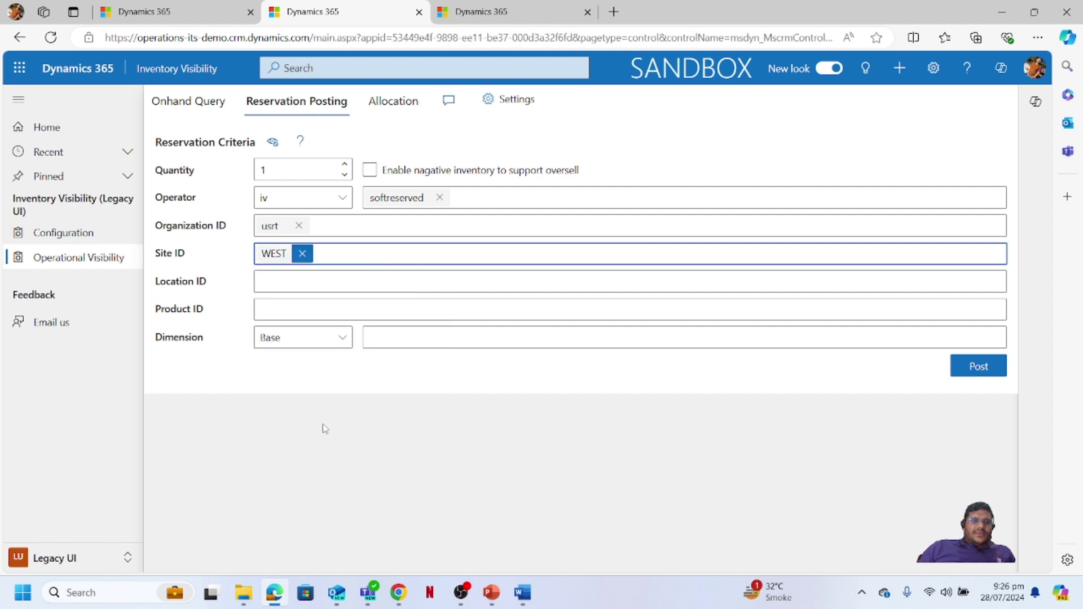
click(285, 274)
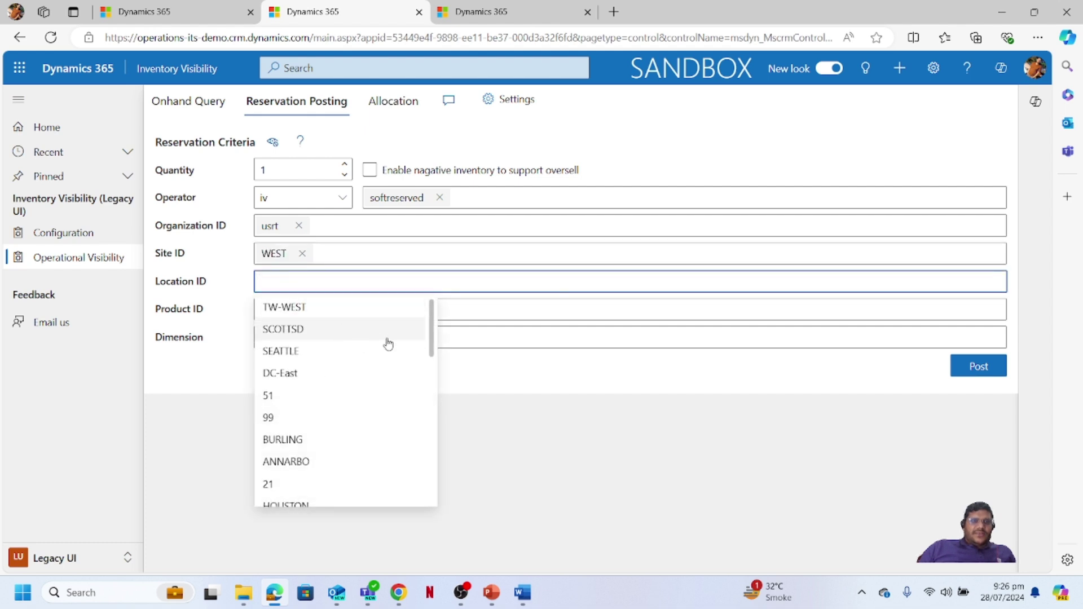
drag(429, 344, 427, 395)
click(328, 399)
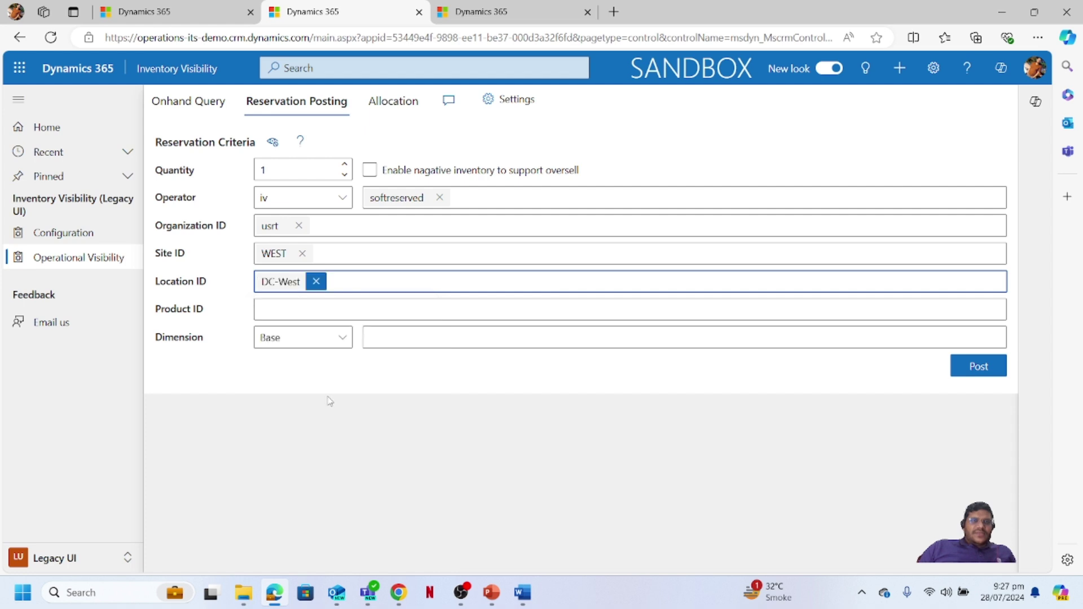
click(298, 308)
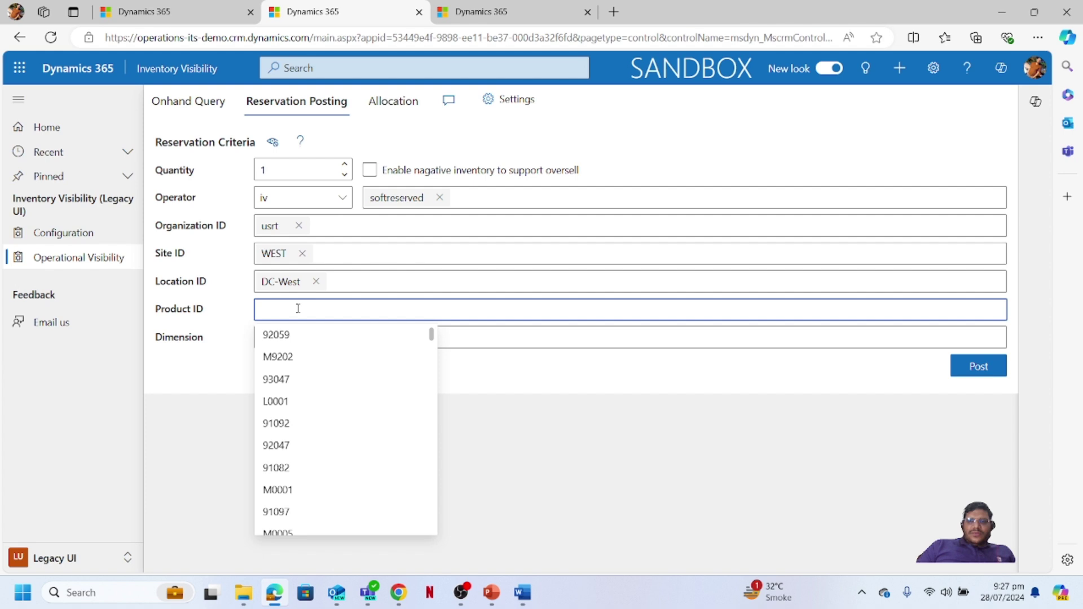
text(9000)
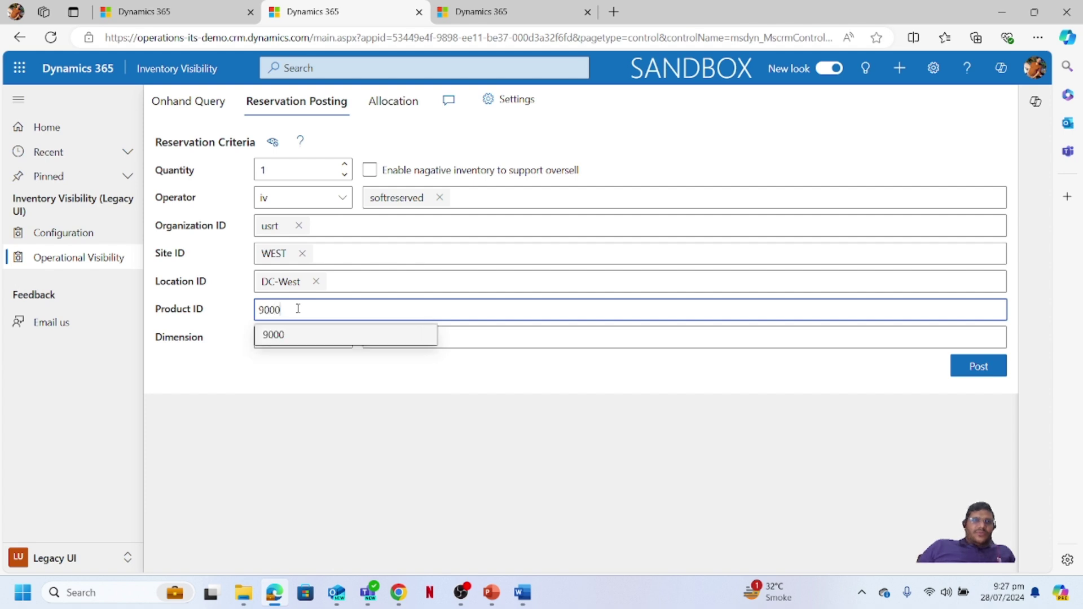
click(277, 334)
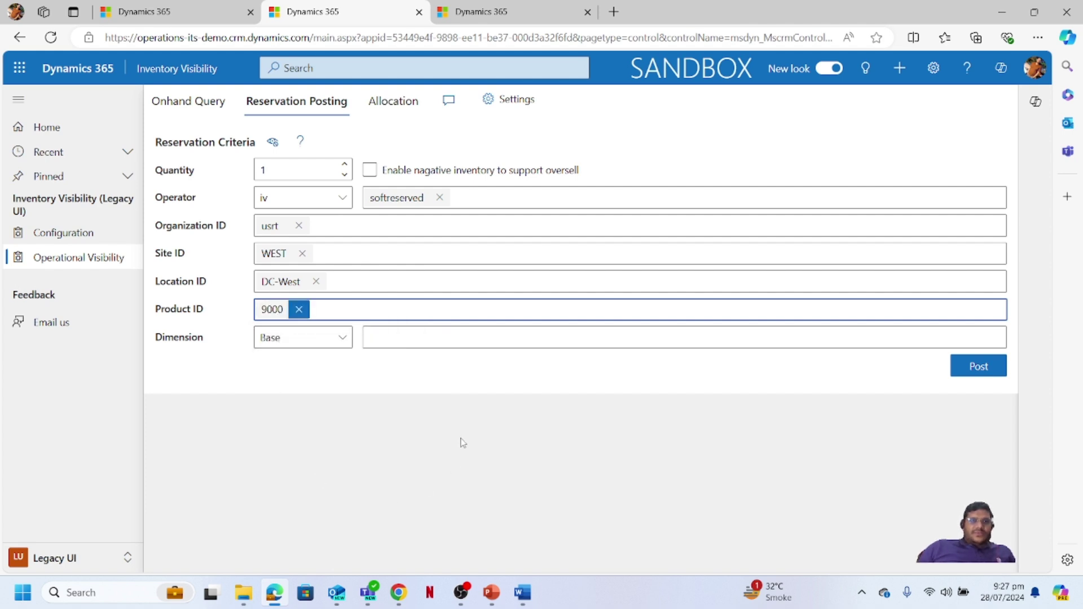
Add SiteId and LocationId as reservation dimensions, then remove both again.
click(493, 339)
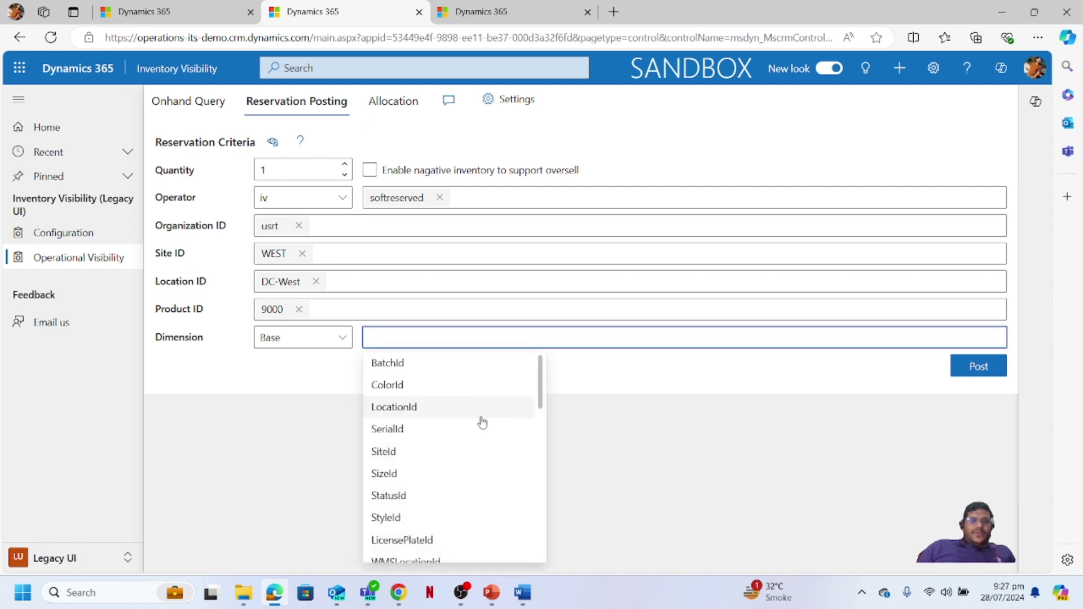
click(433, 451)
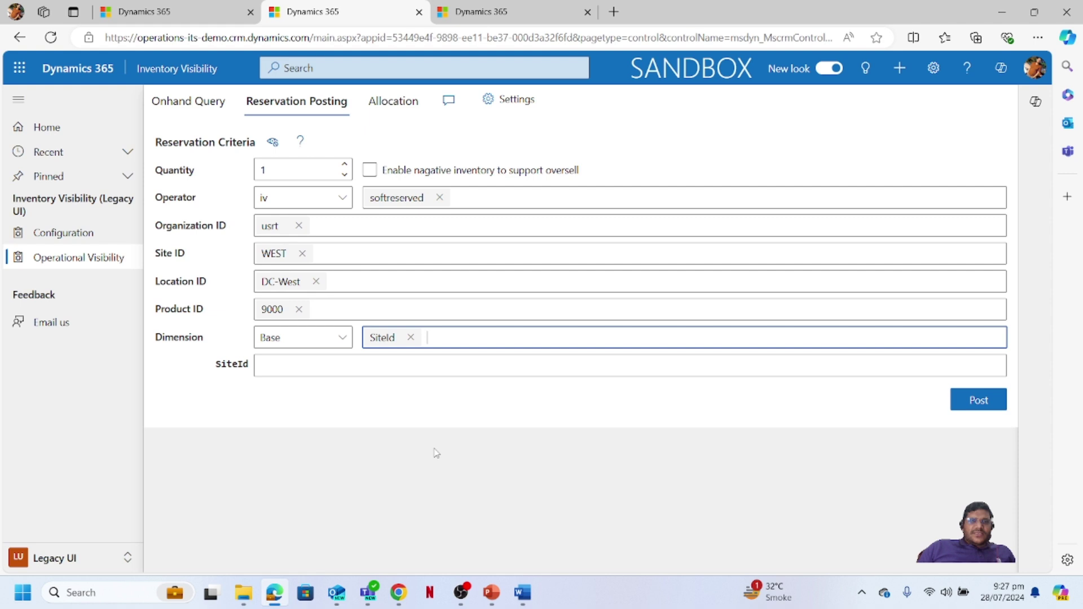
click(483, 342)
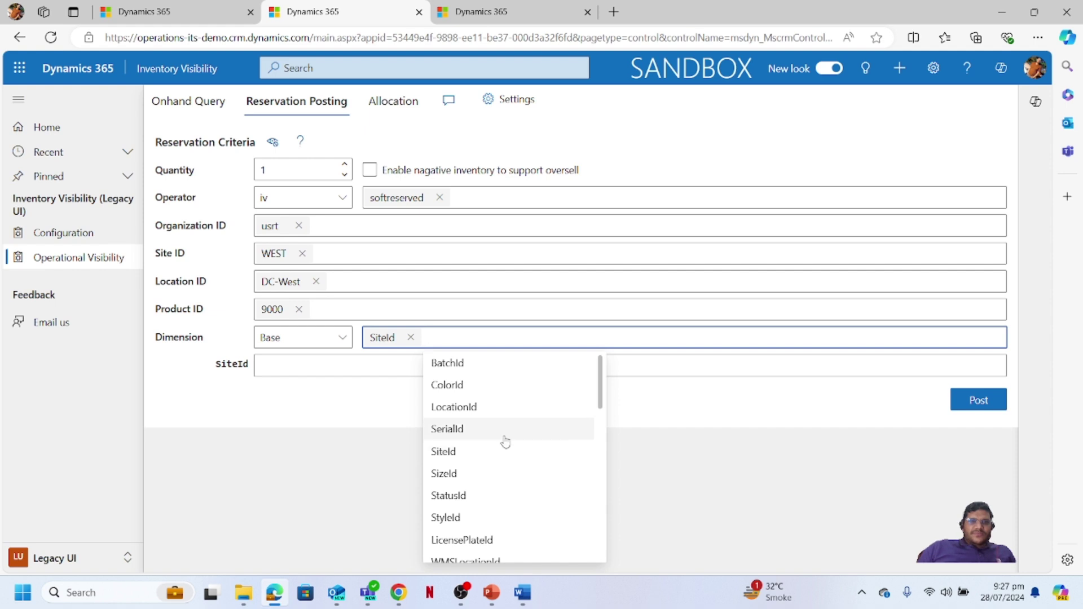
click(489, 408)
click(314, 371)
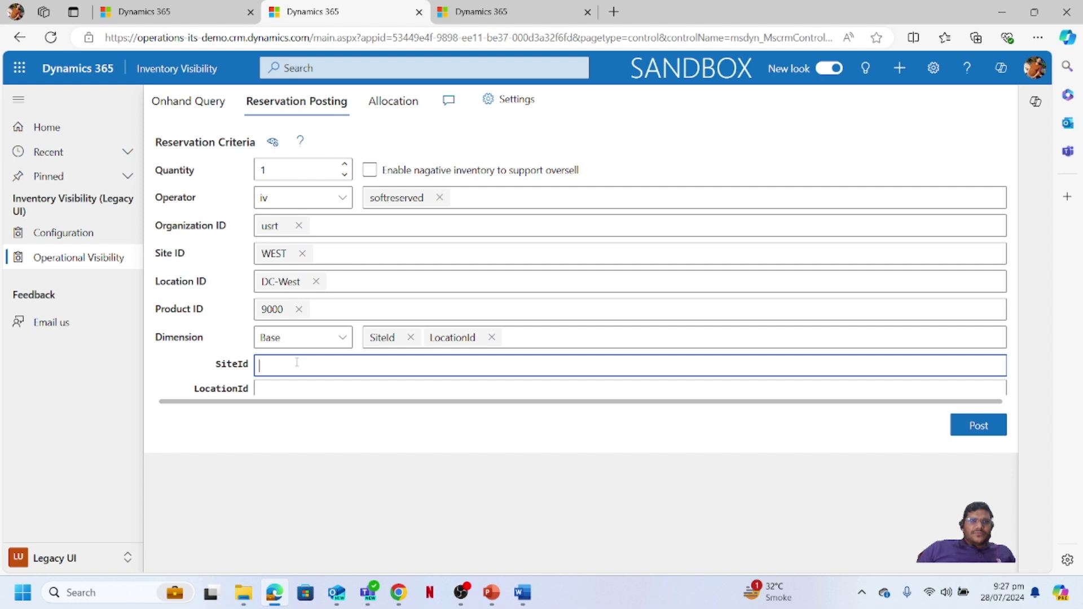
click(410, 337)
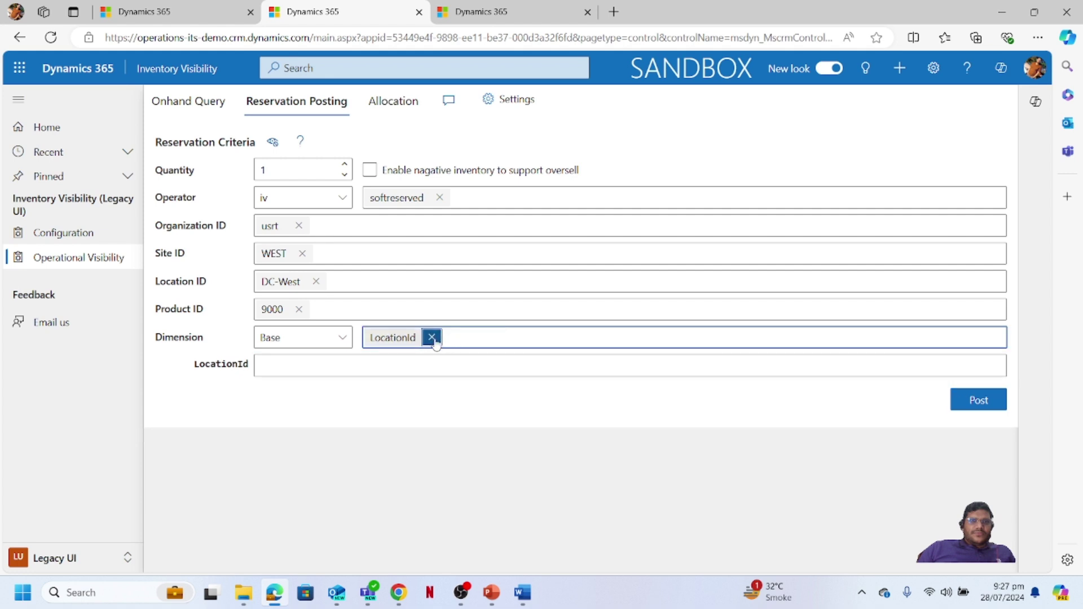
click(432, 337)
Post the soft reservation and view its response details showing success with status code 200.
click(999, 375)
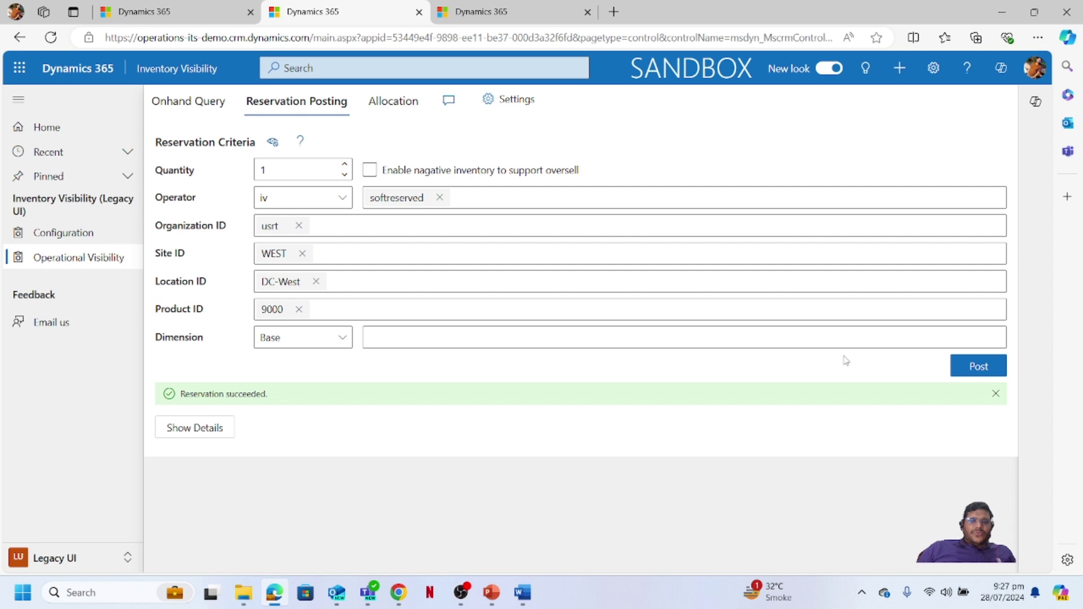
click(211, 429)
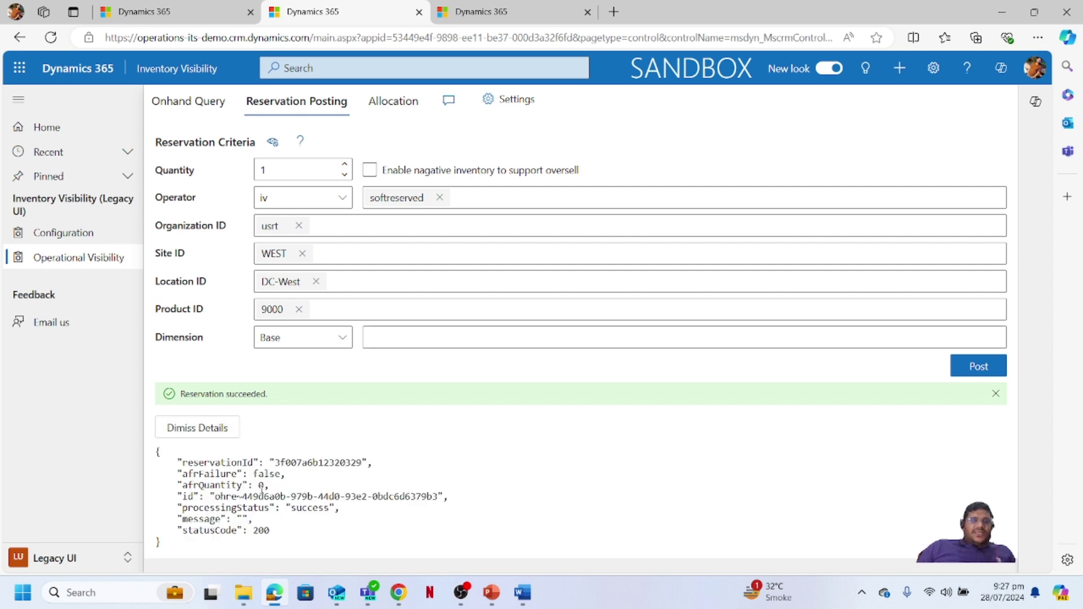
Rerun the on-hand query and scroll the results to see soft reserved 2, available to reserve 3.
click(207, 15)
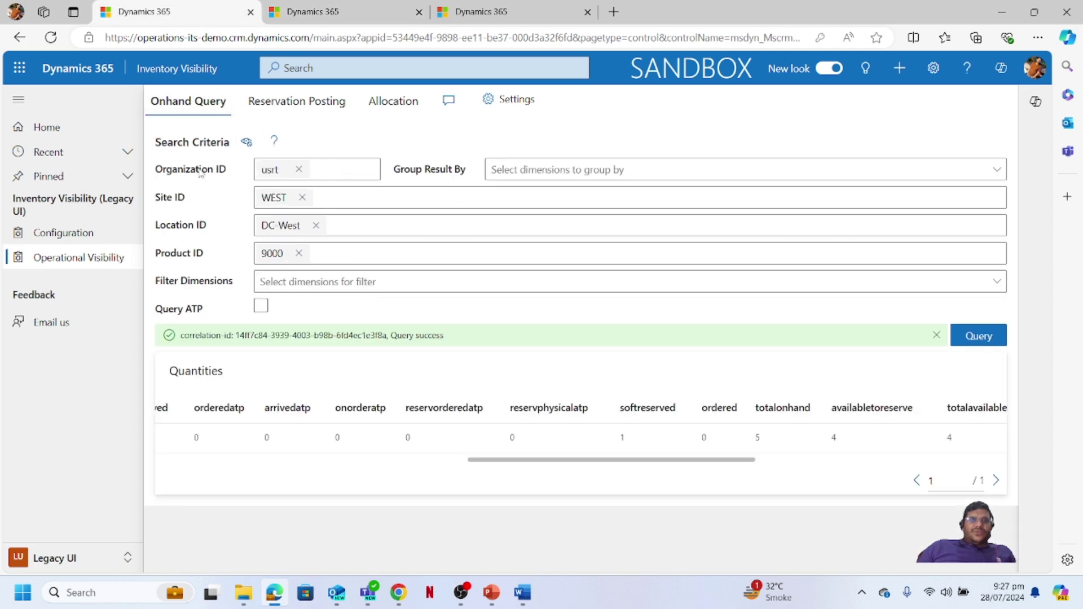
click(979, 339)
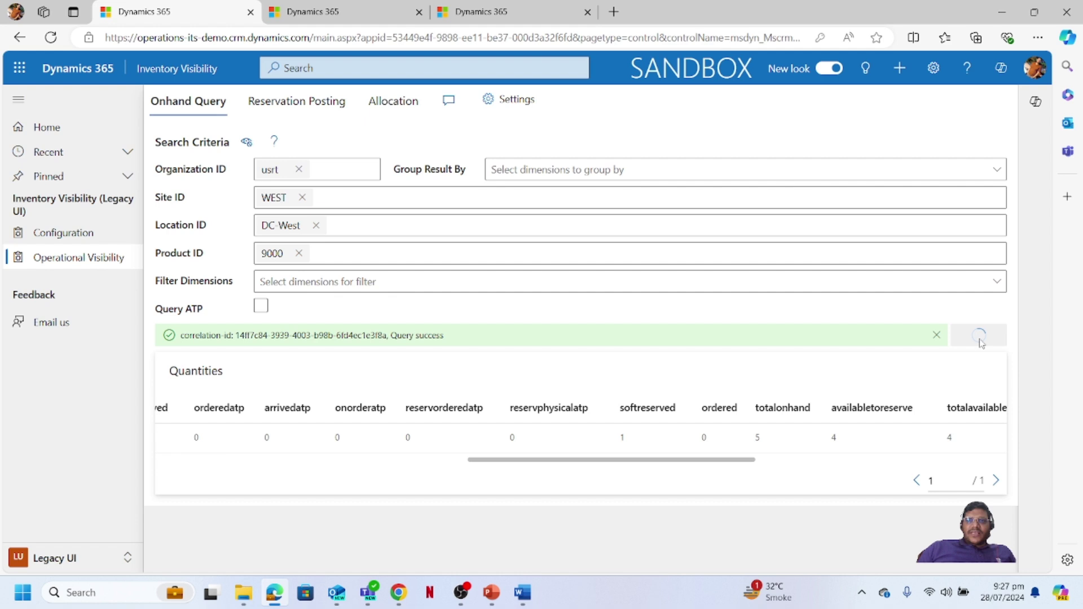
drag(424, 460, 717, 470)
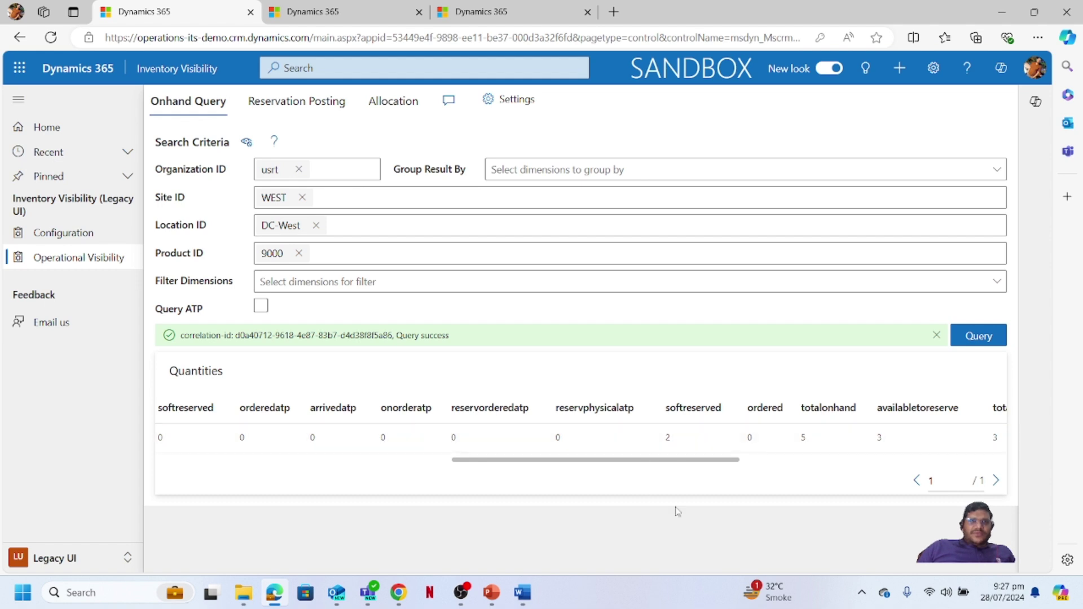
drag(663, 464, 338, 466)
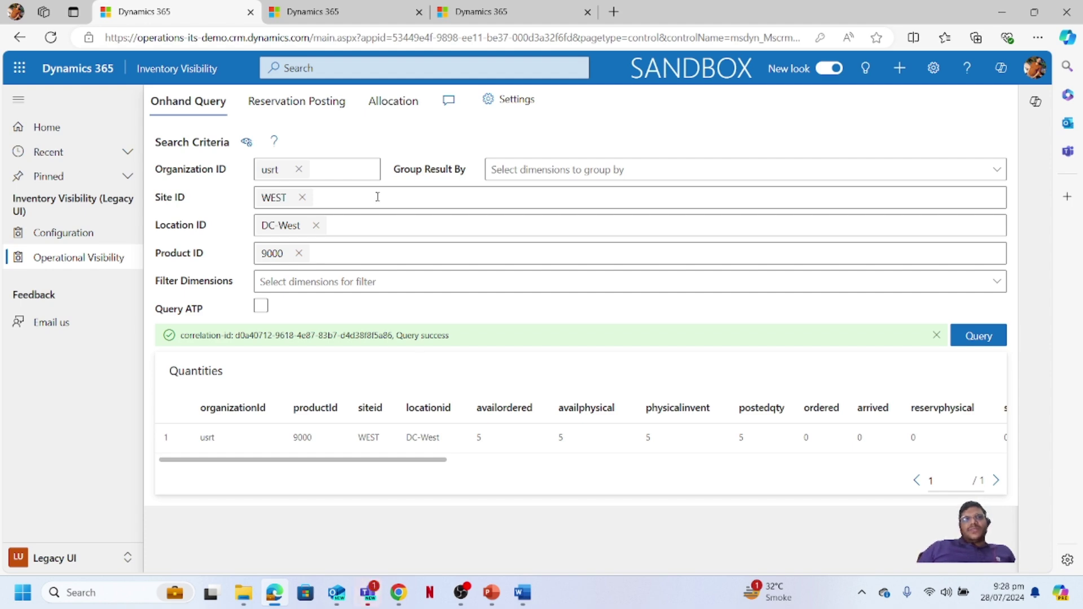
Switch to the other browser tab, reload Operational Visibility and go to the Allocation page.
key(ctrl+Tab)
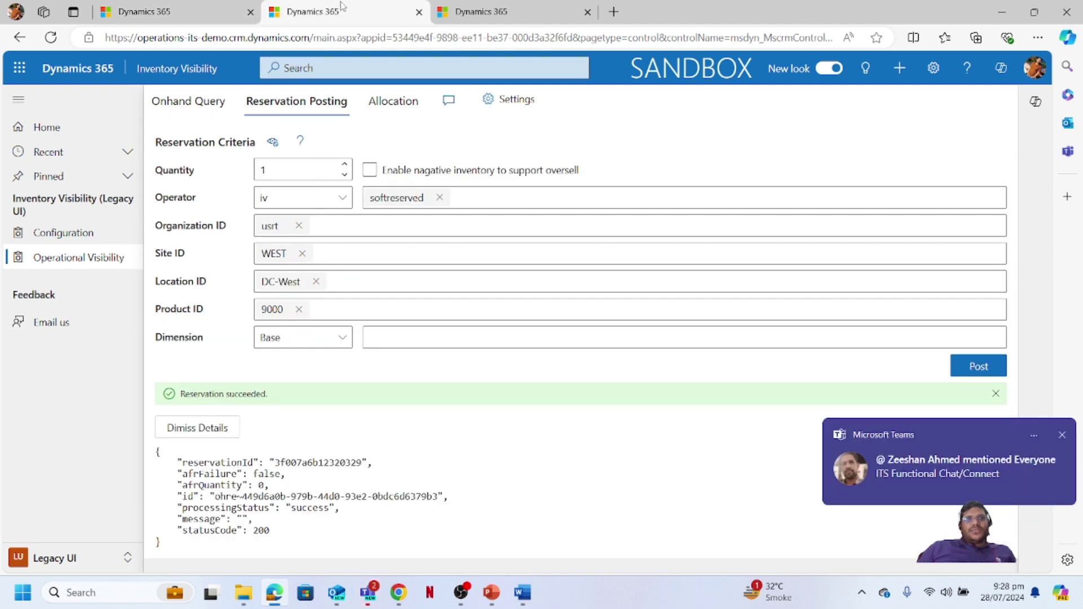
click(94, 258)
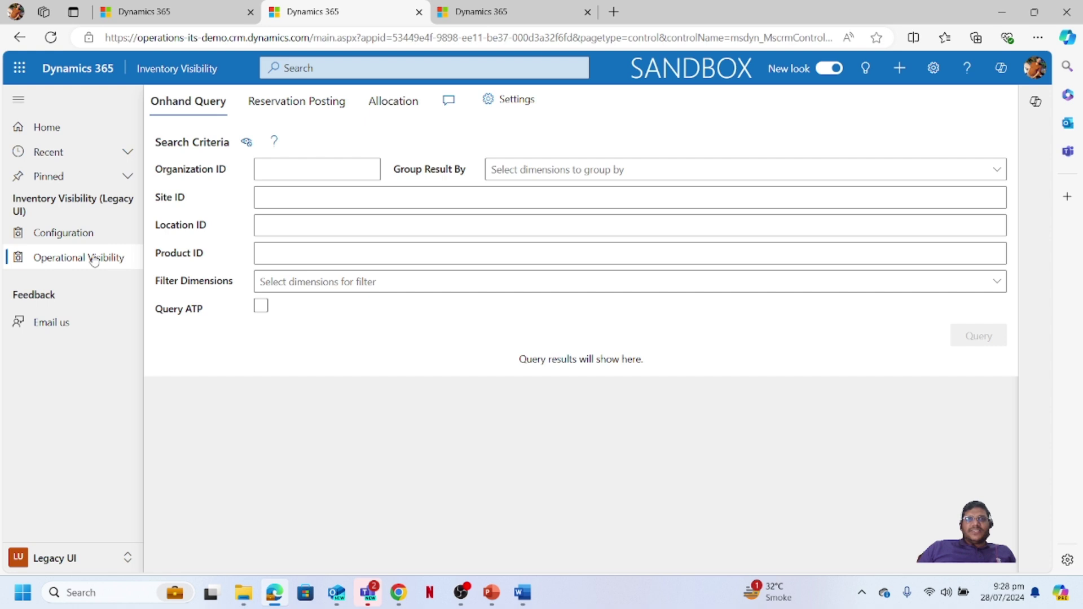
click(395, 102)
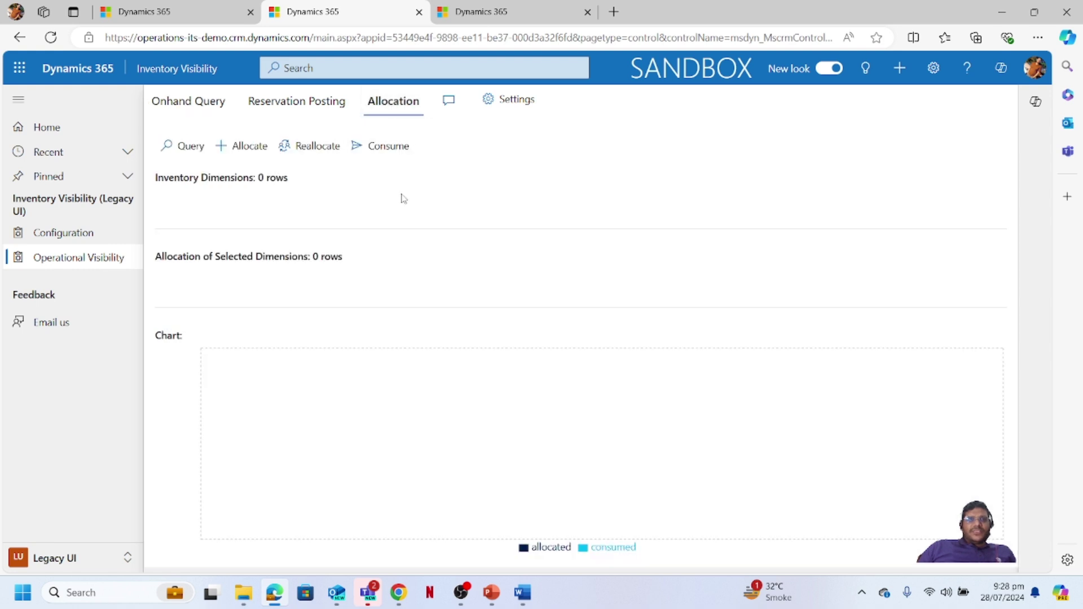
Bring up the allocation Query Filters and enter organization ID USRT.
click(191, 148)
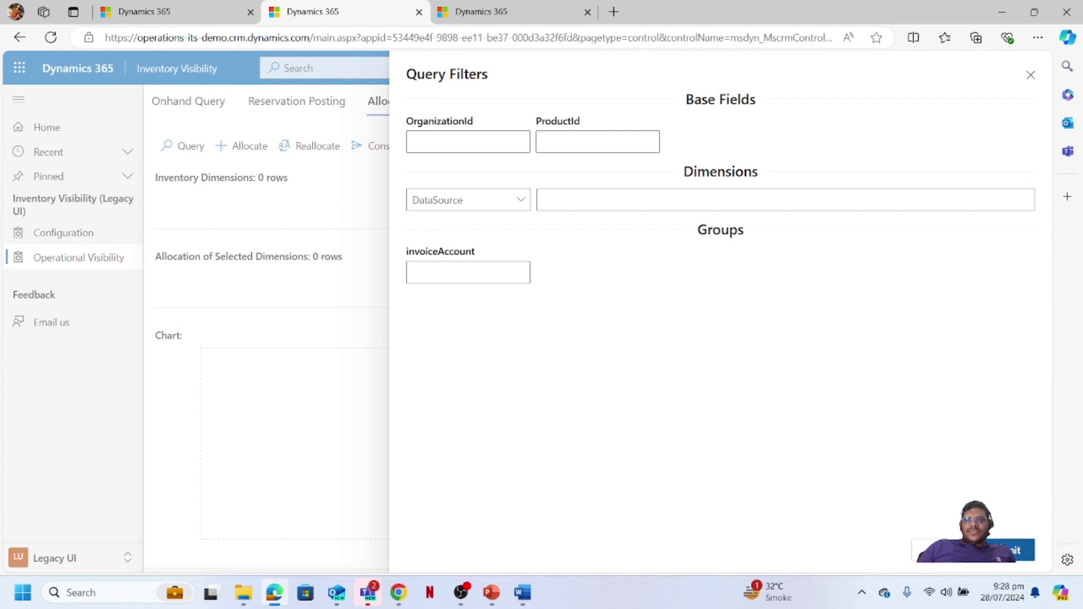
click(506, 145)
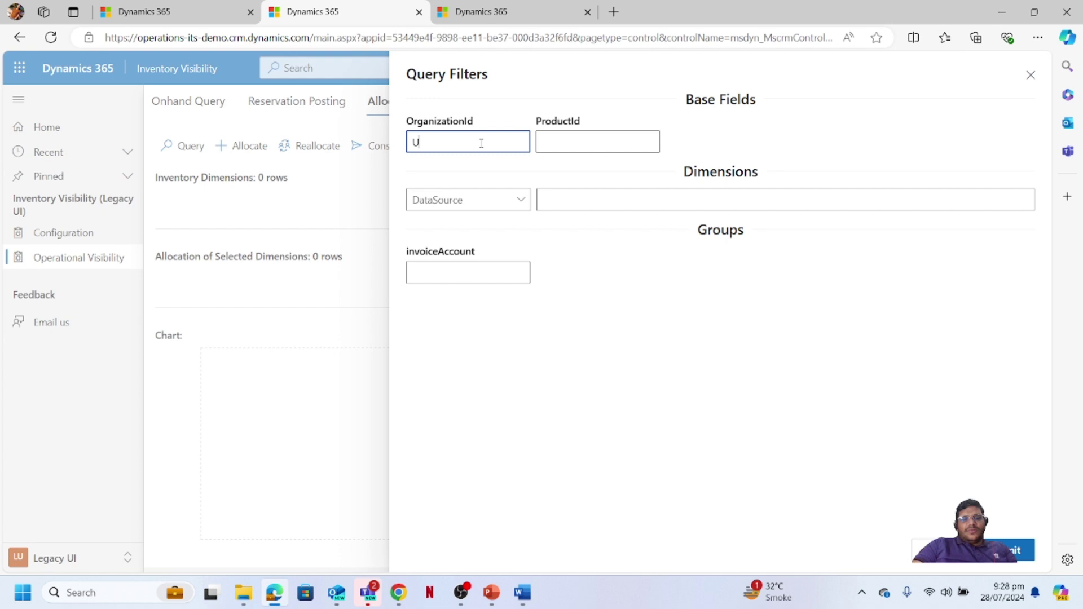
text(USRT)
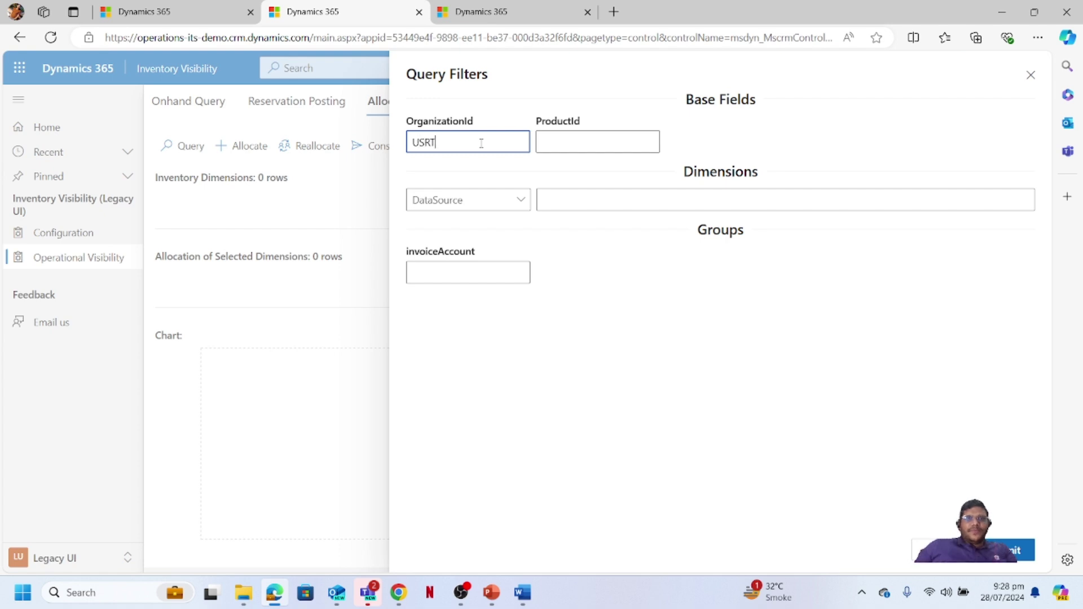
click(563, 379)
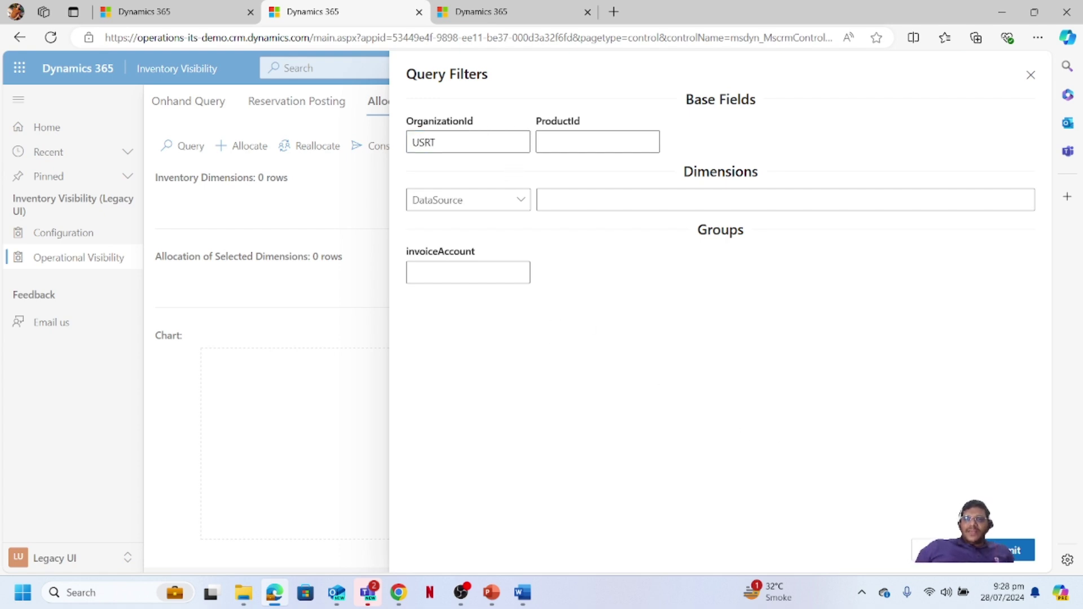
Submit the USRT allocation query and review its 7 dimensions, allocations of 6 and 1, and chart.
click(1015, 550)
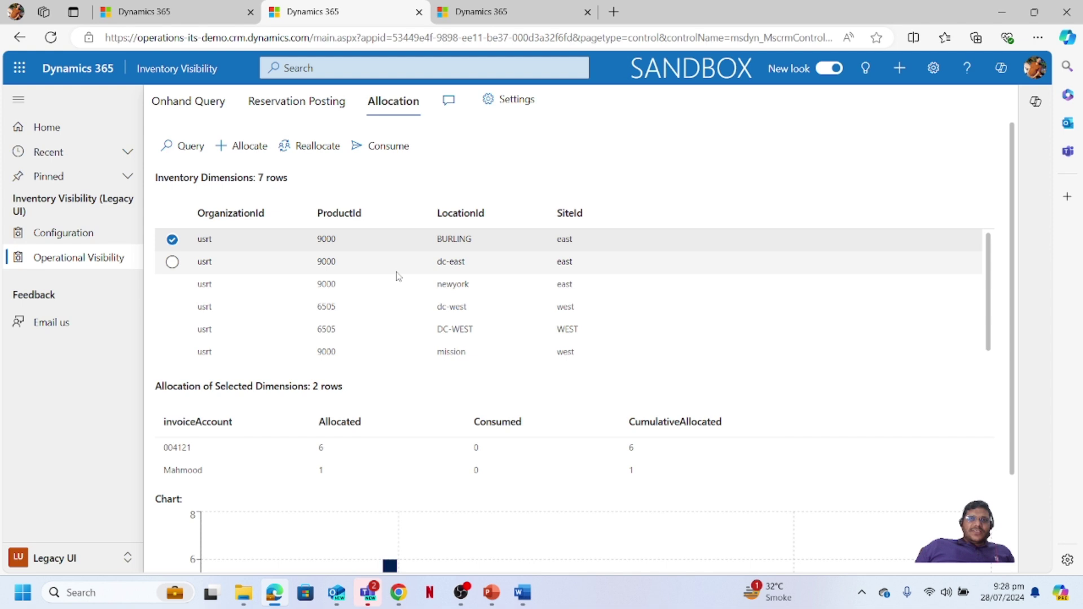
scroll(546, 303, down, 1)
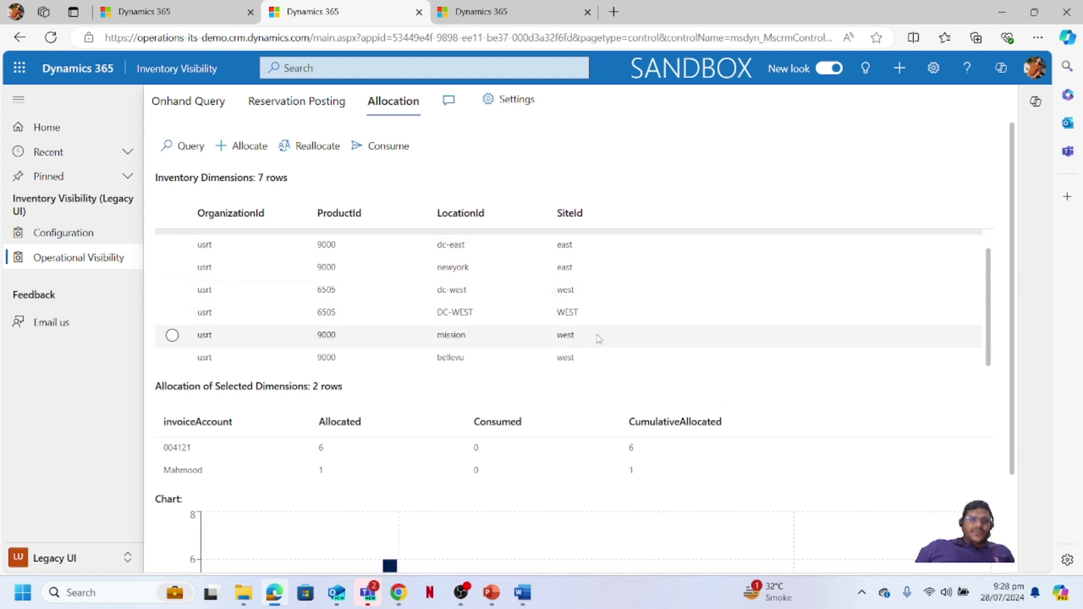
scroll(601, 327, up, 1)
scroll(617, 287, down, 1)
scroll(617, 287, down, 4)
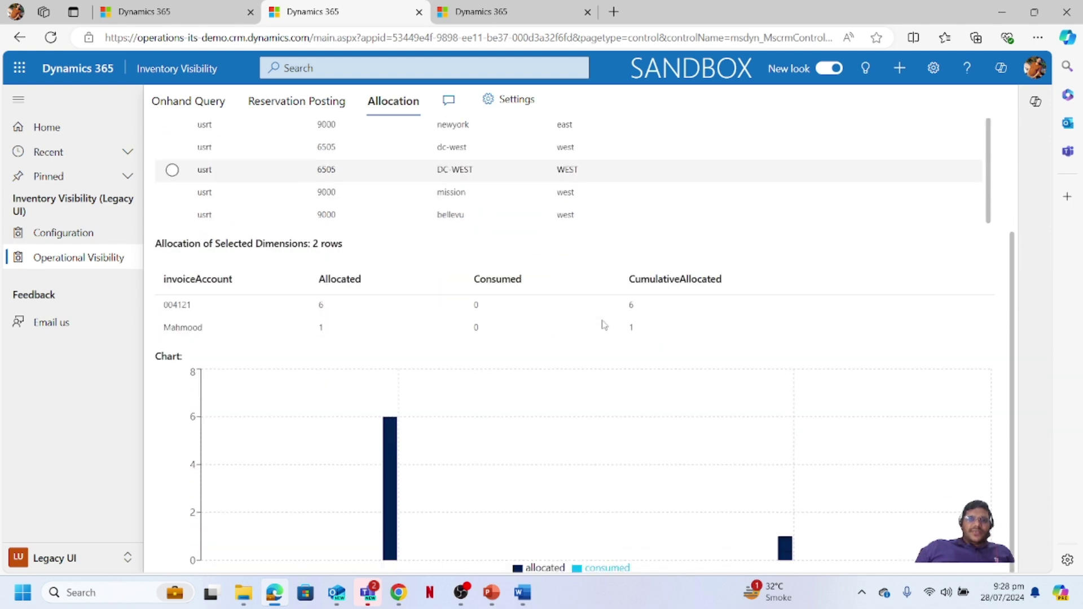
scroll(604, 244, up, 3)
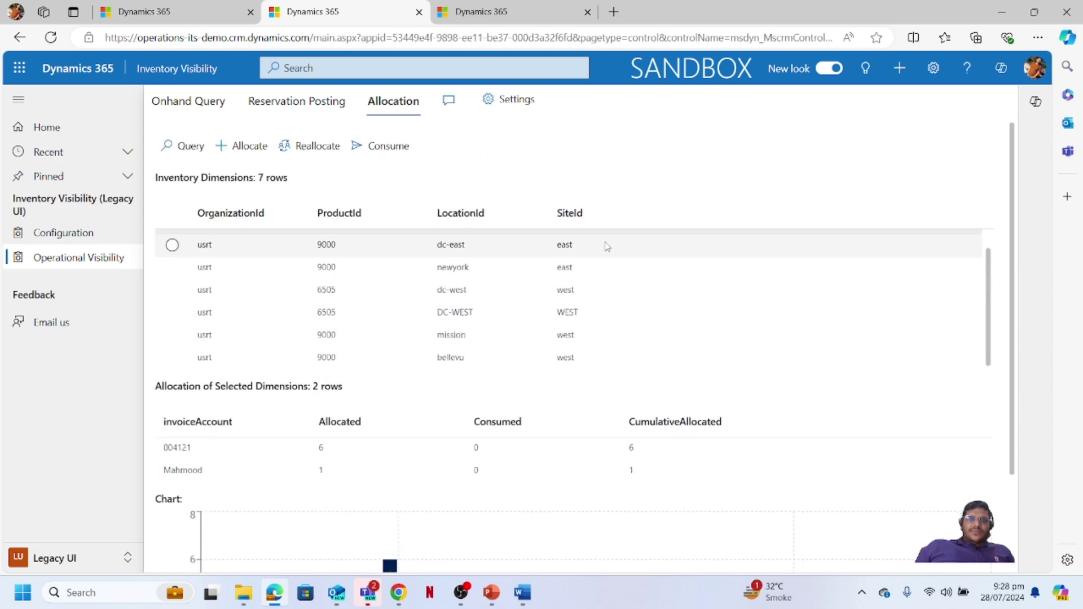
scroll(595, 269, down, 3)
scroll(595, 270, up, 3)
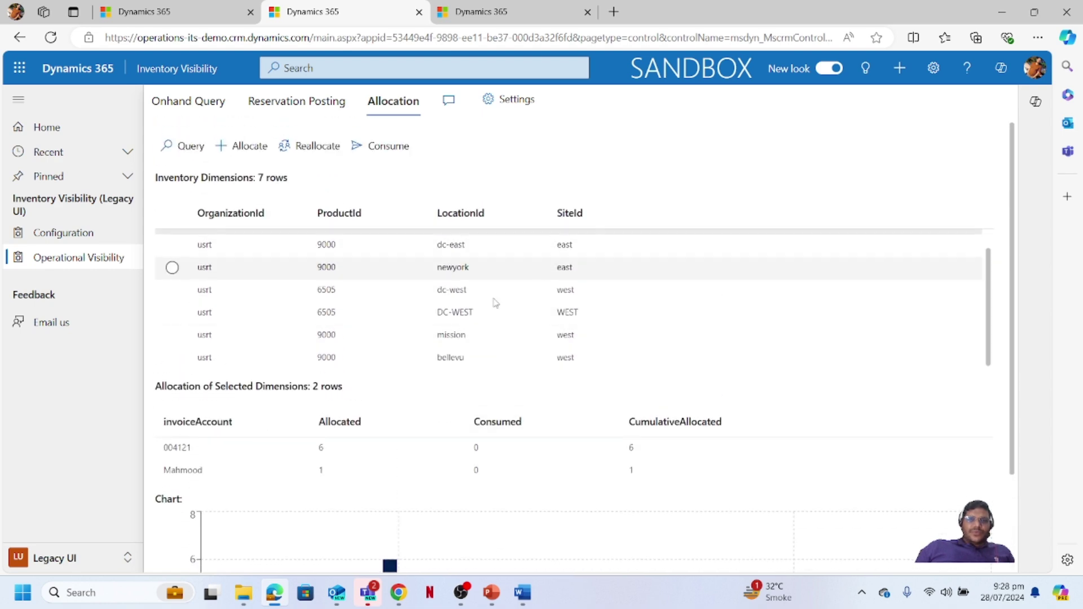
scroll(493, 355, down, 3)
scroll(496, 345, up, 3)
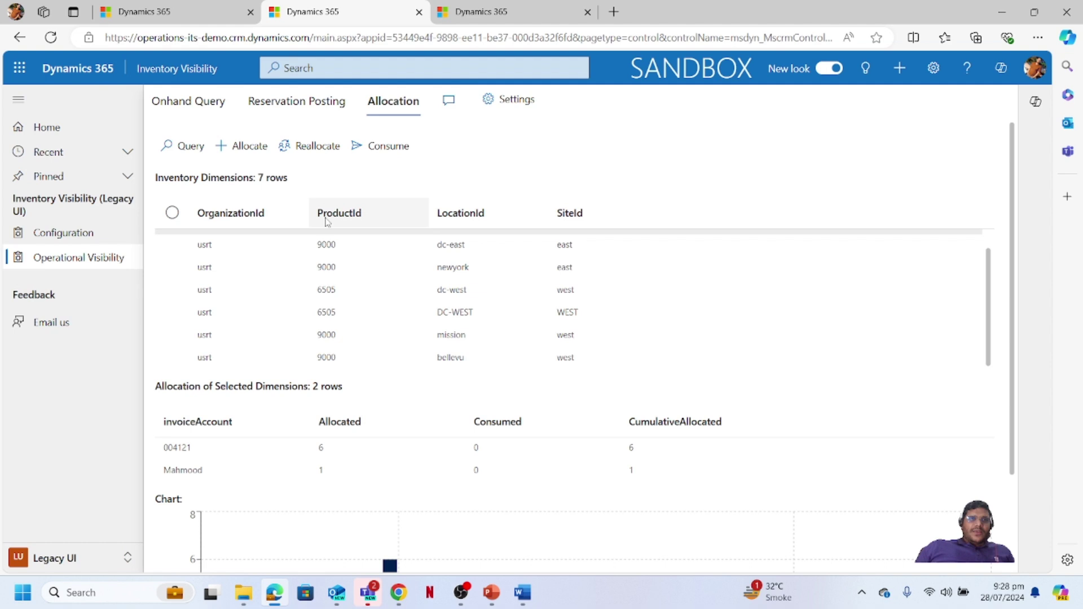
Start a new allocation for organization USRT, product 9000, with quantity 1.
click(236, 151)
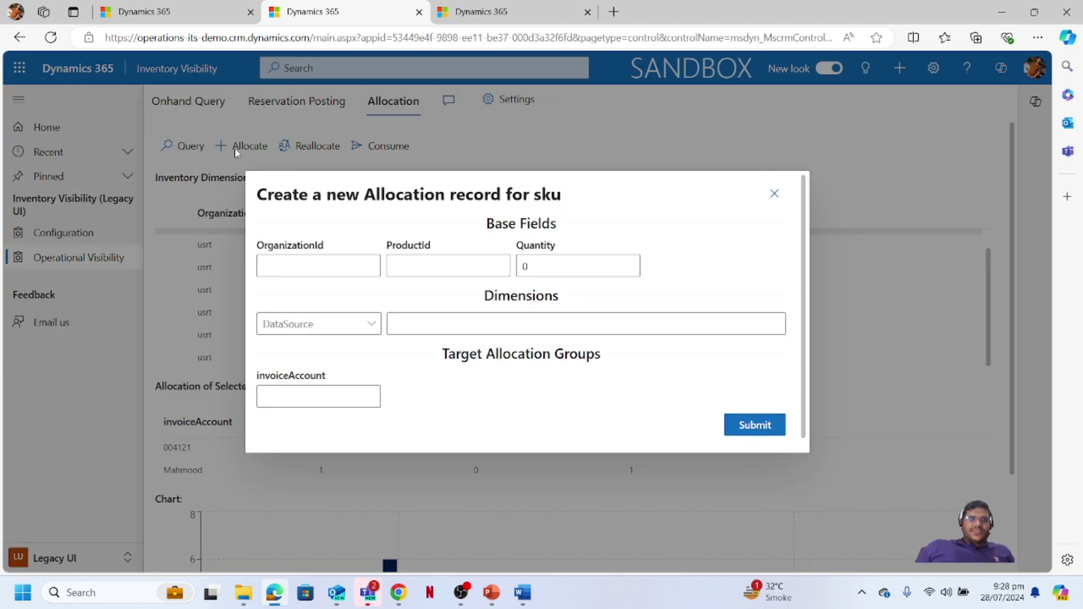
click(313, 263)
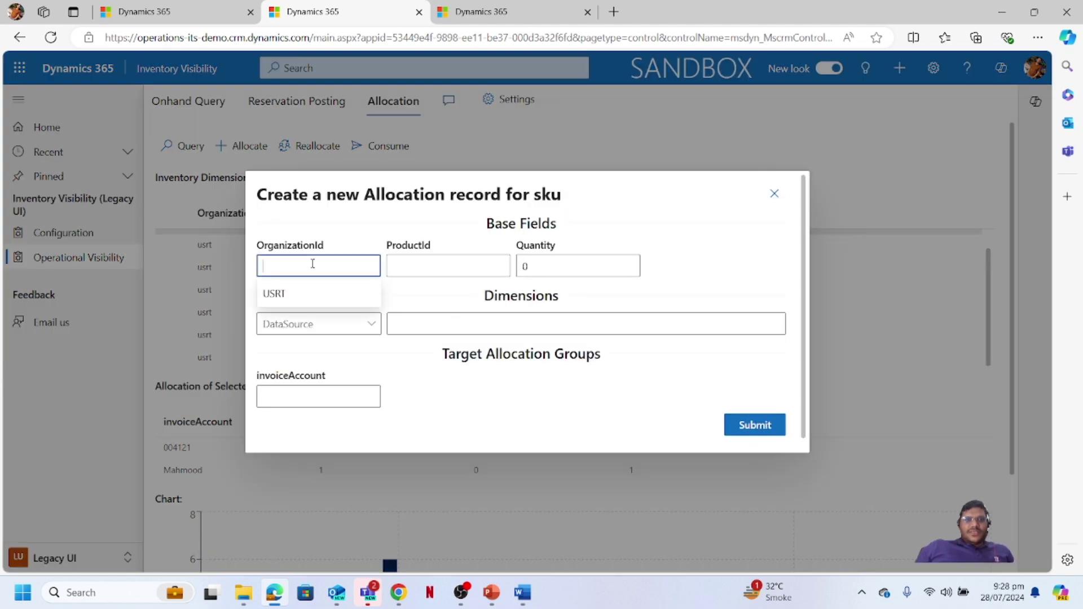
click(311, 296)
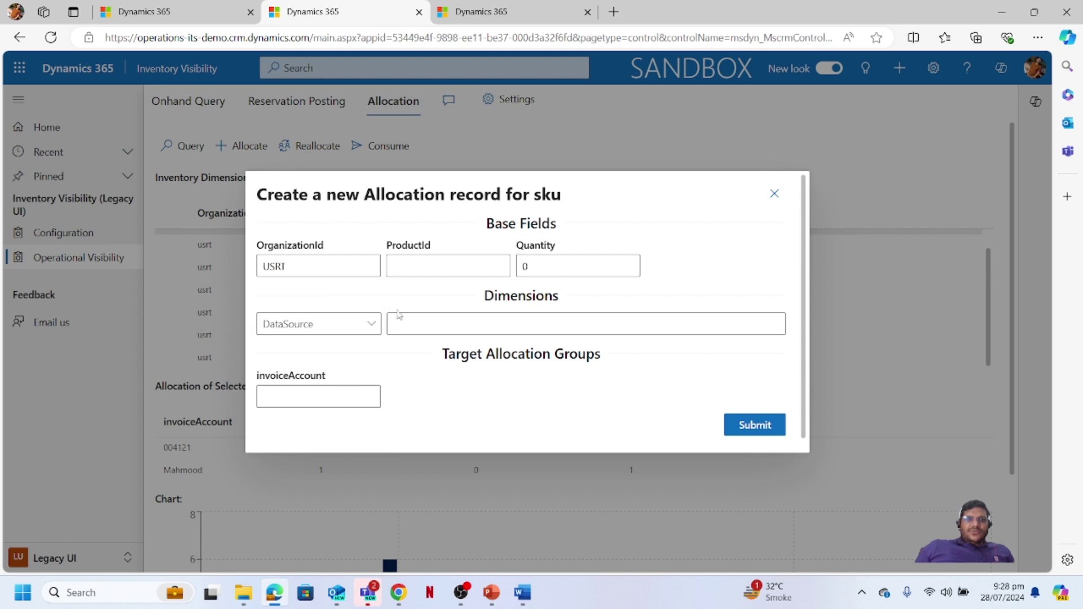
click(419, 263)
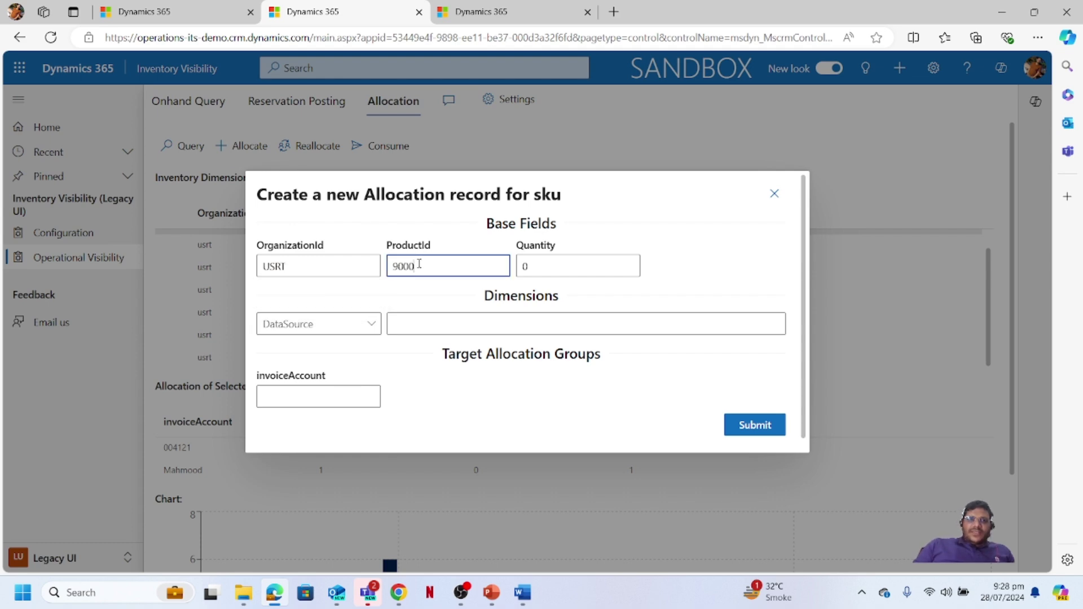
click(574, 265)
text(1)
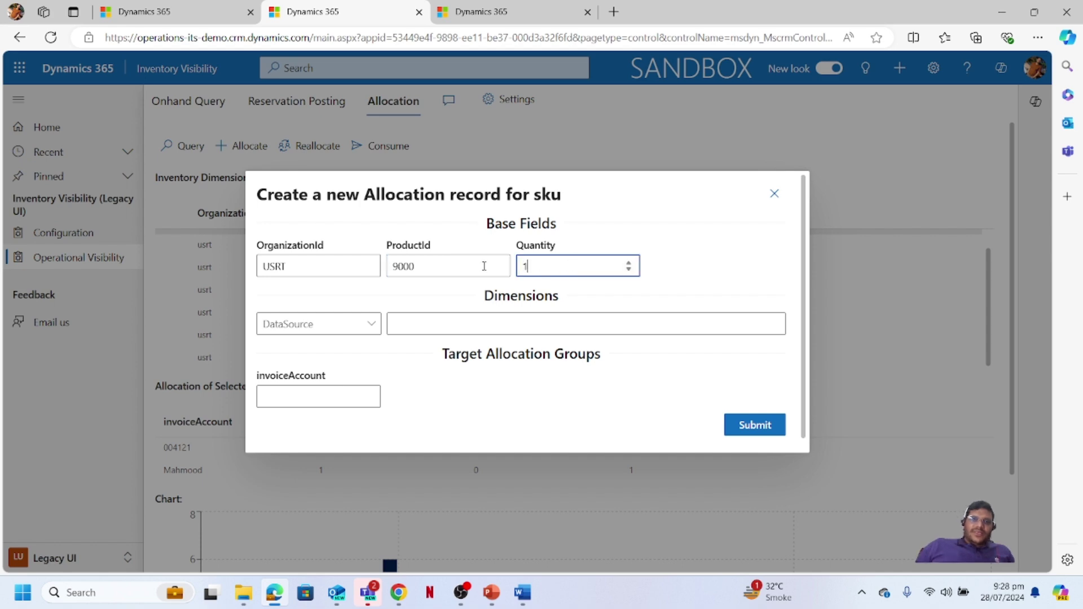
Add the Base.SiteId and Base.LocationId dimensions to the allocation.
click(432, 320)
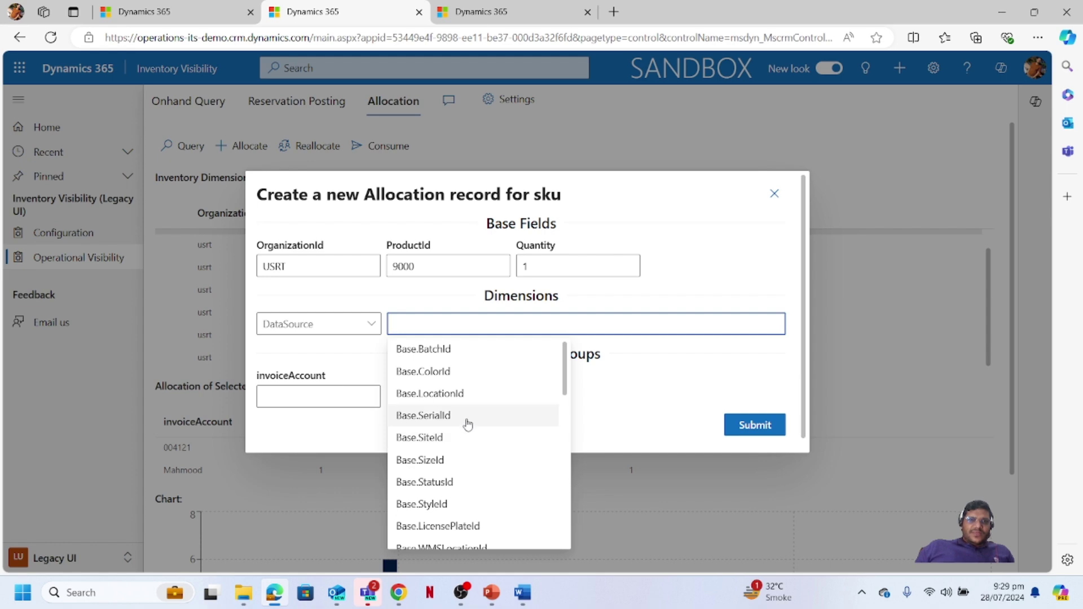
click(473, 439)
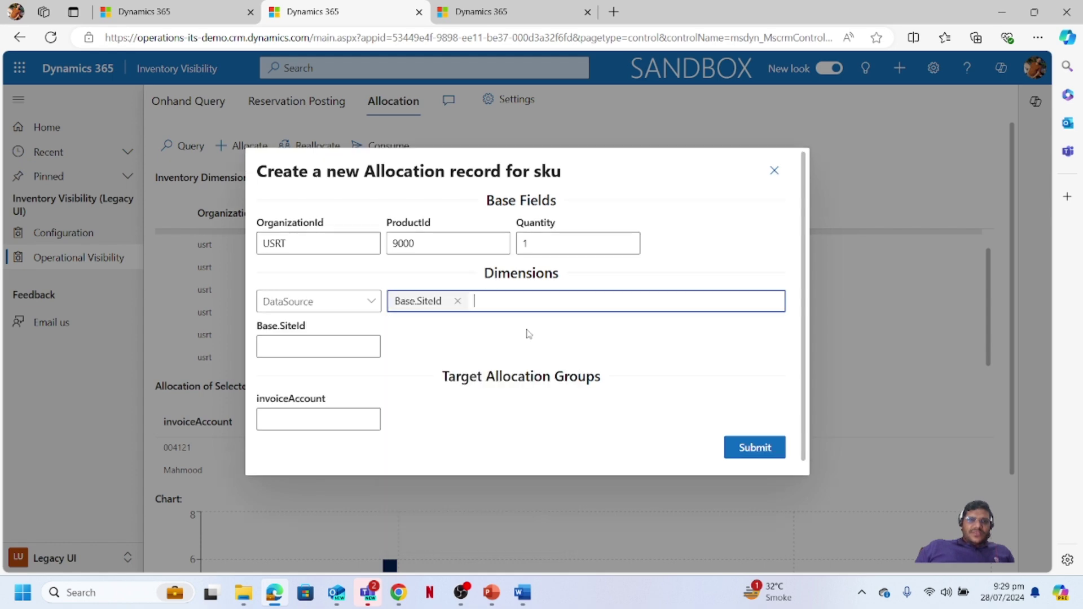
click(532, 298)
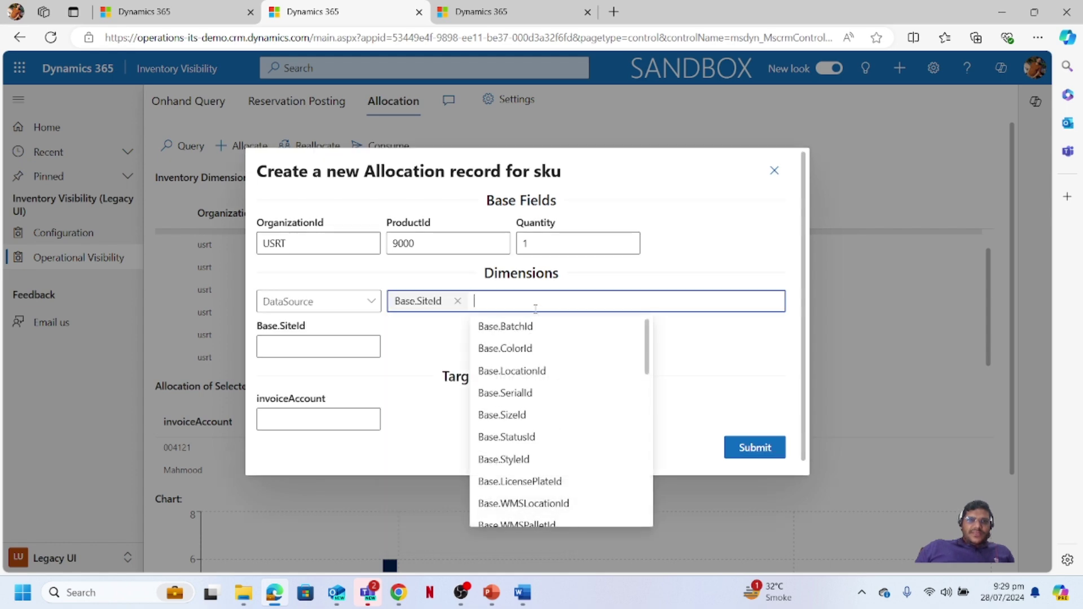
click(550, 369)
Set site WEST and location DC-West, and enter the invoice account.
click(339, 347)
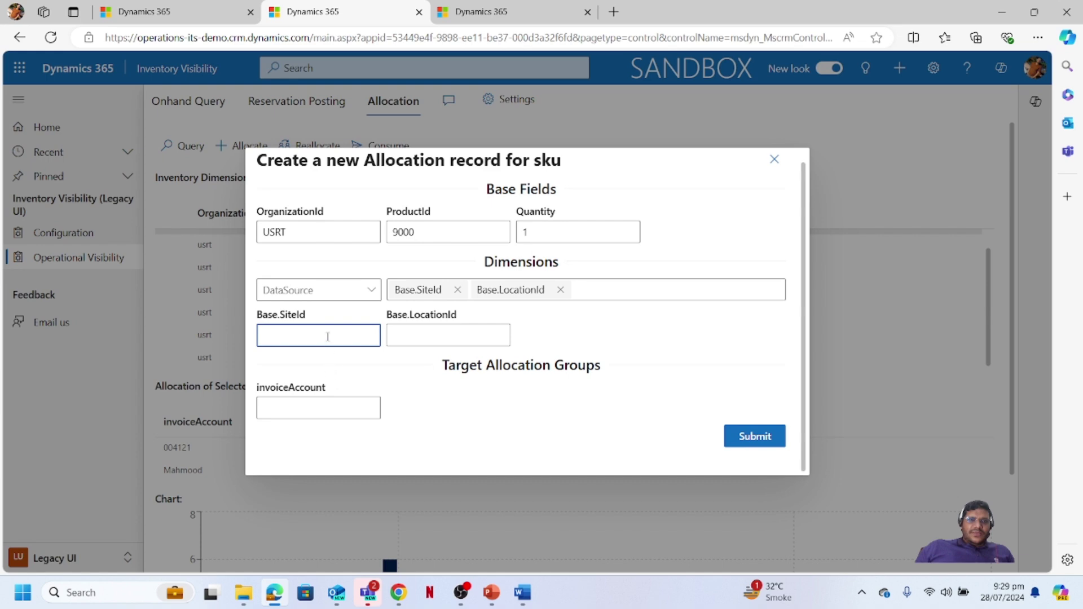
text(WEST)
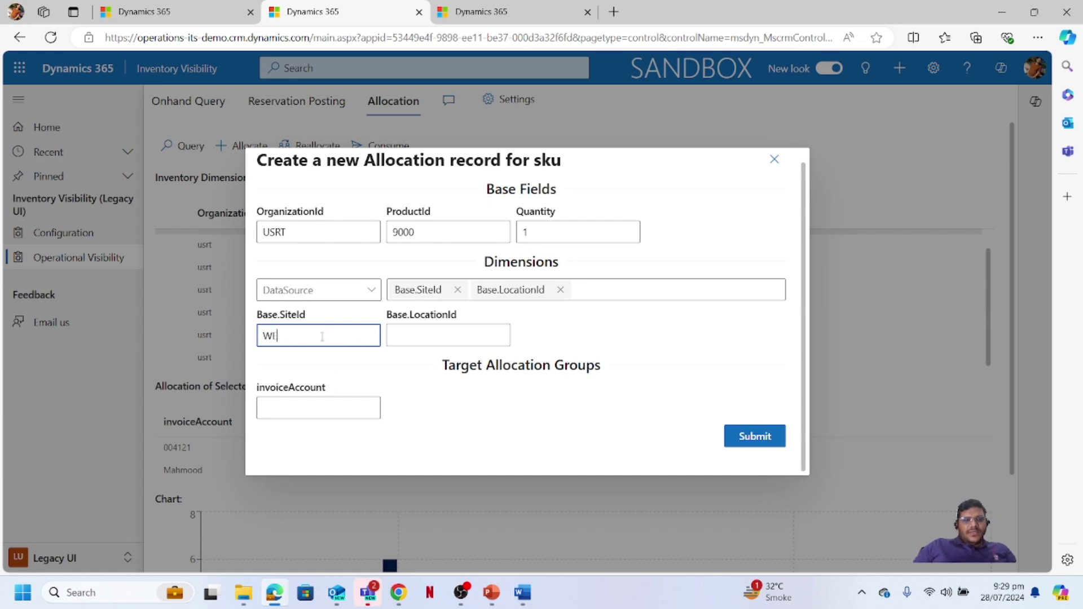
click(403, 334)
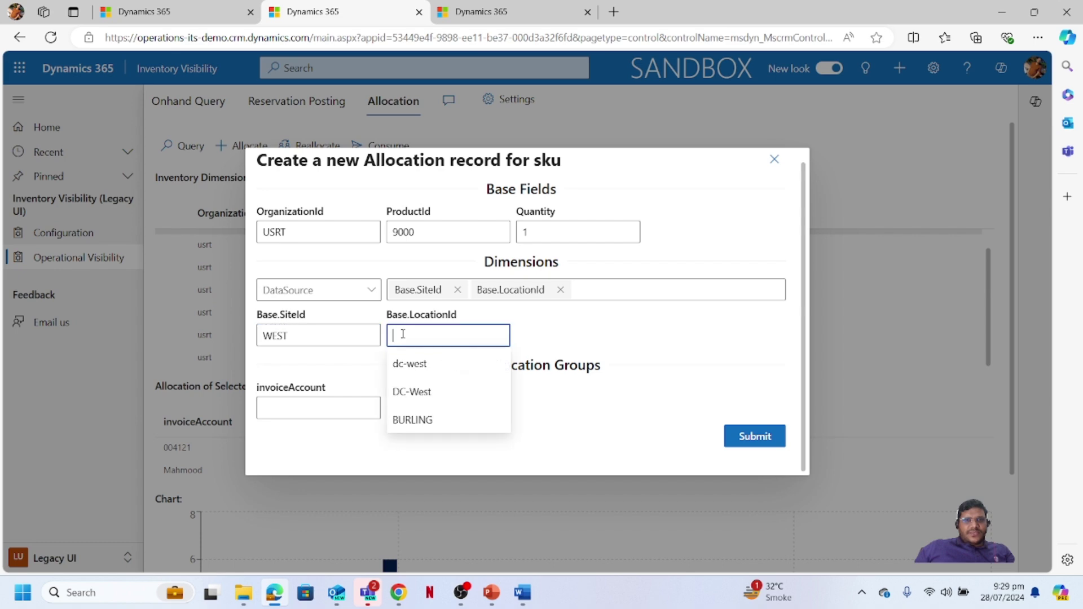
click(424, 392)
click(328, 412)
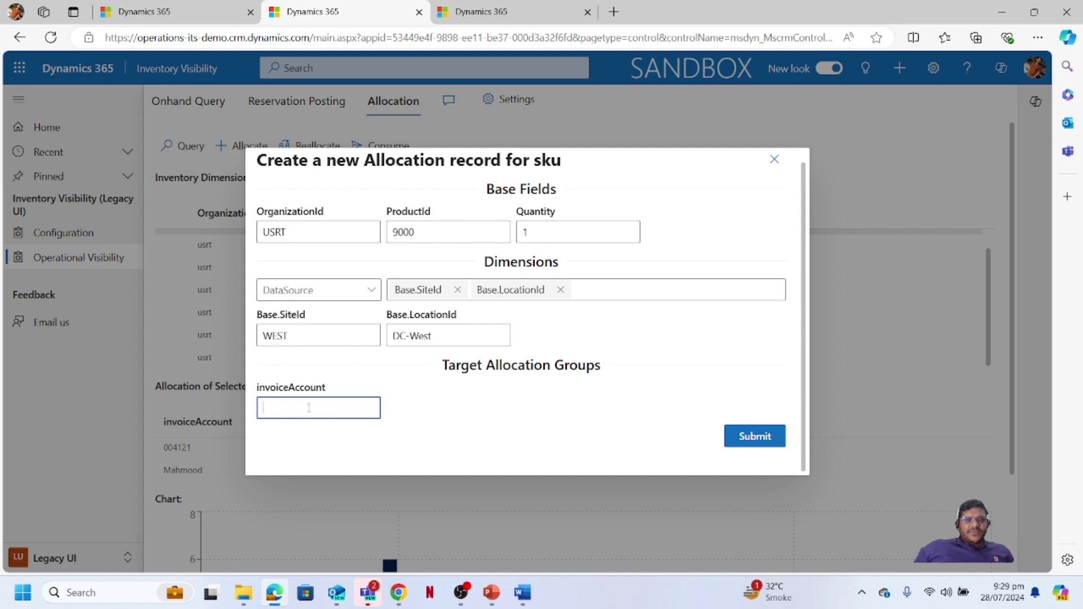
text(1)
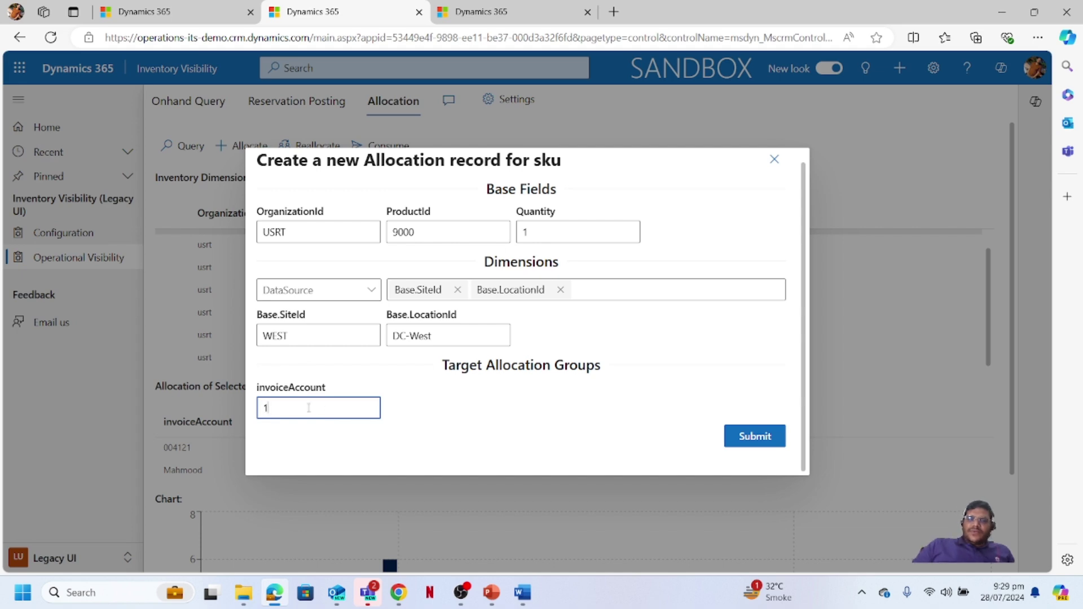
text(0001)
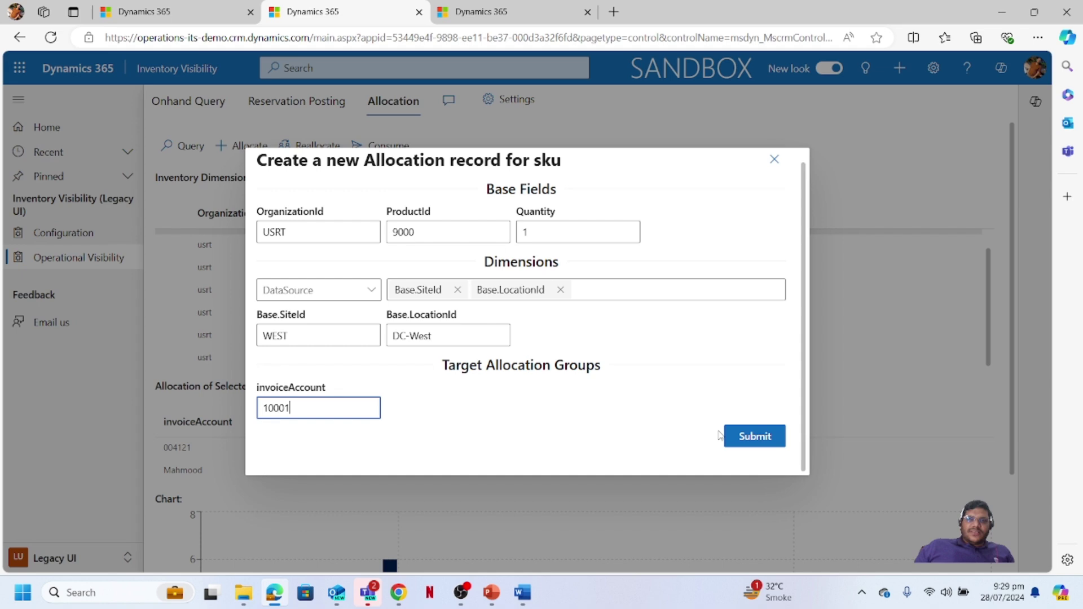
Submit the allocation, confirm the status 200 success response, and close the form.
click(742, 441)
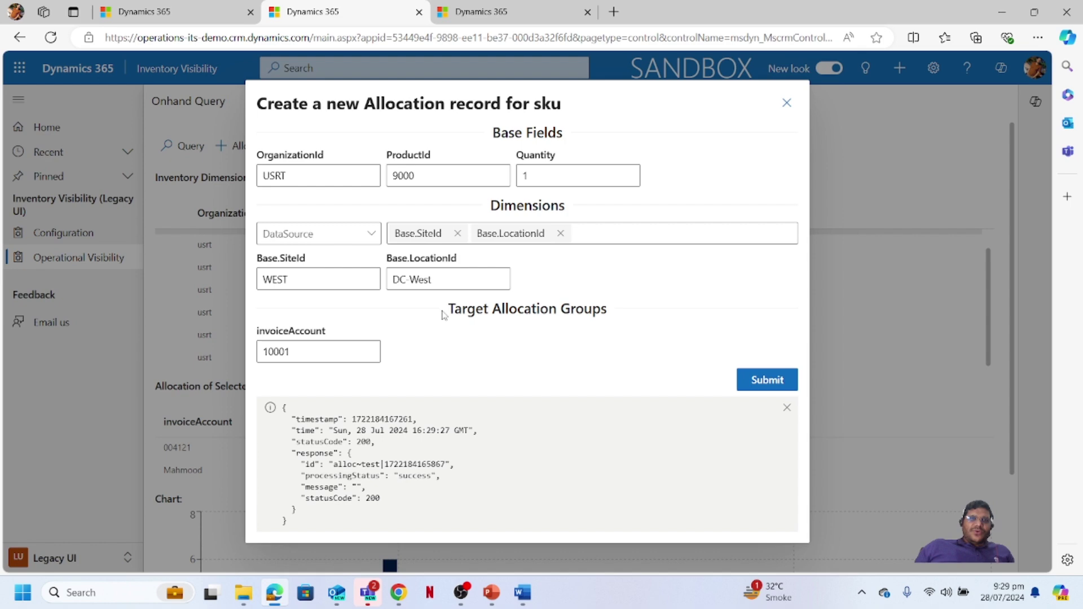
click(789, 110)
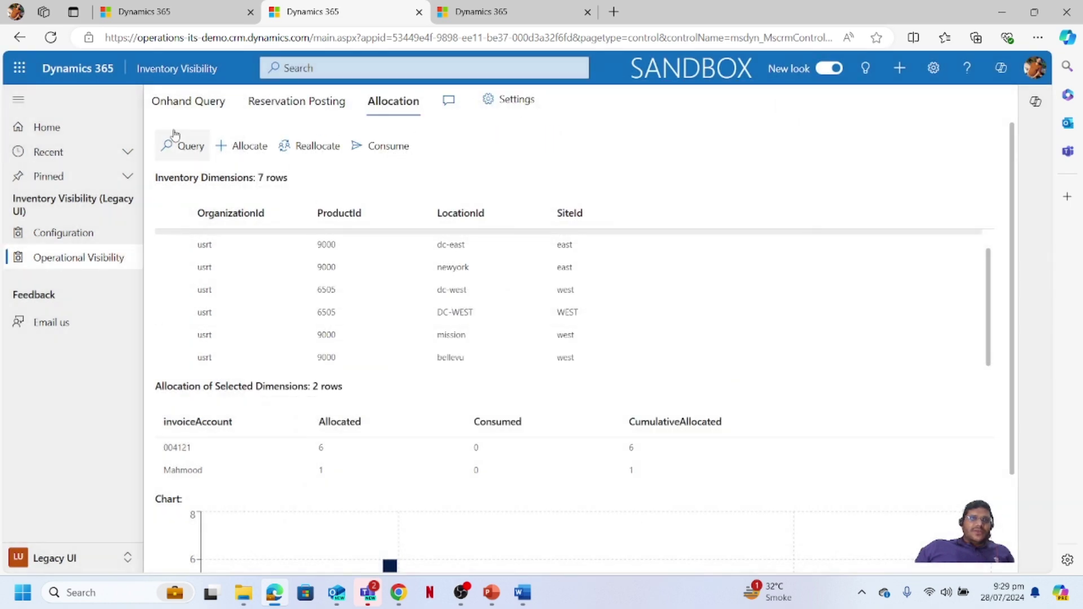
Query allocations for product 9000 filtered by Base.SiteId and Base.LocationId.
click(182, 146)
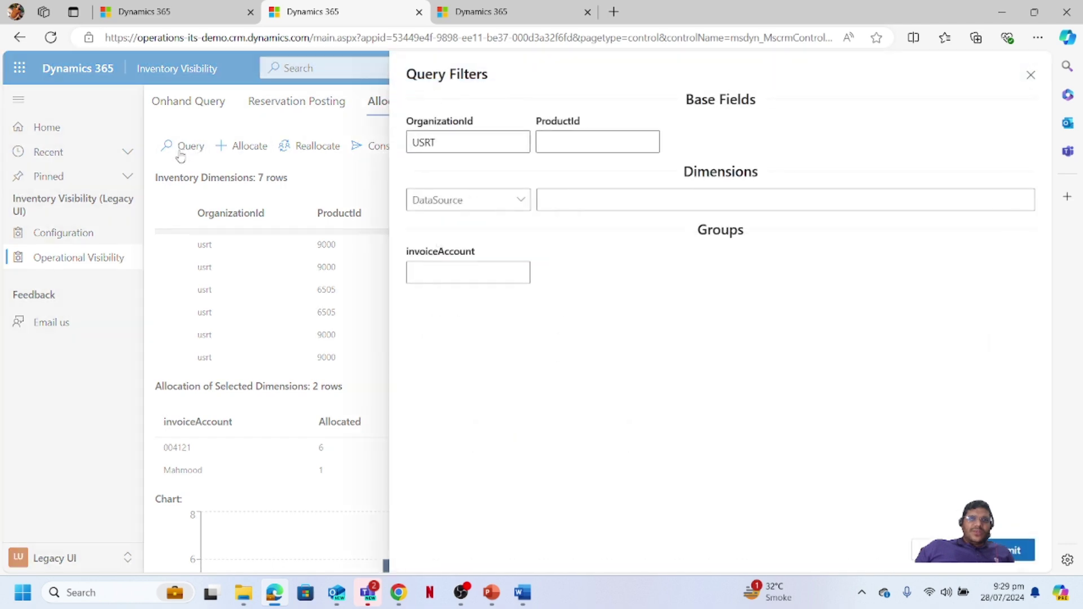
click(580, 142)
text(9)
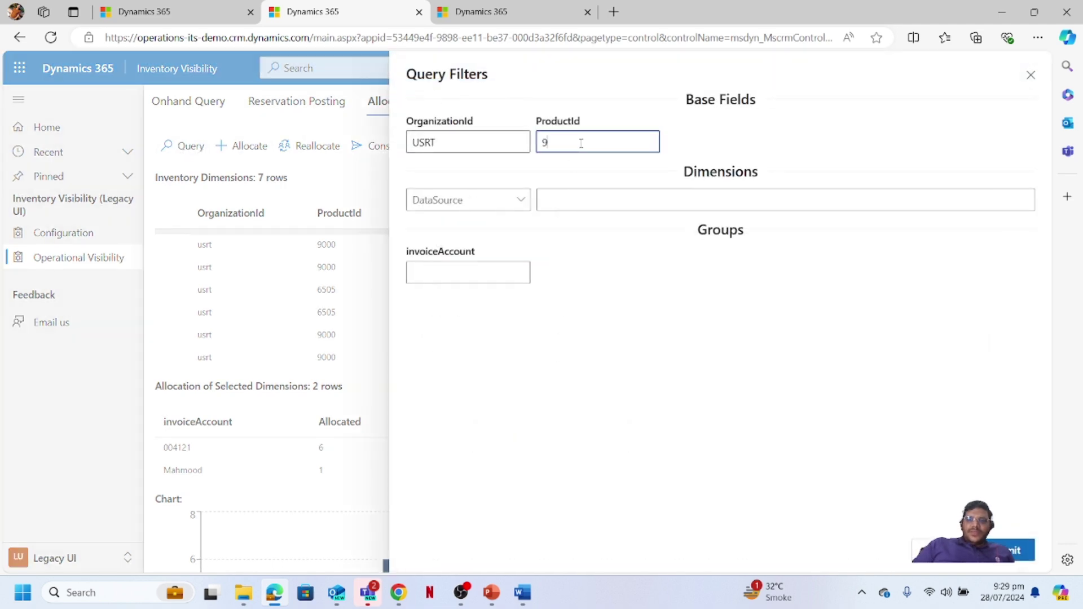
text(000)
click(621, 200)
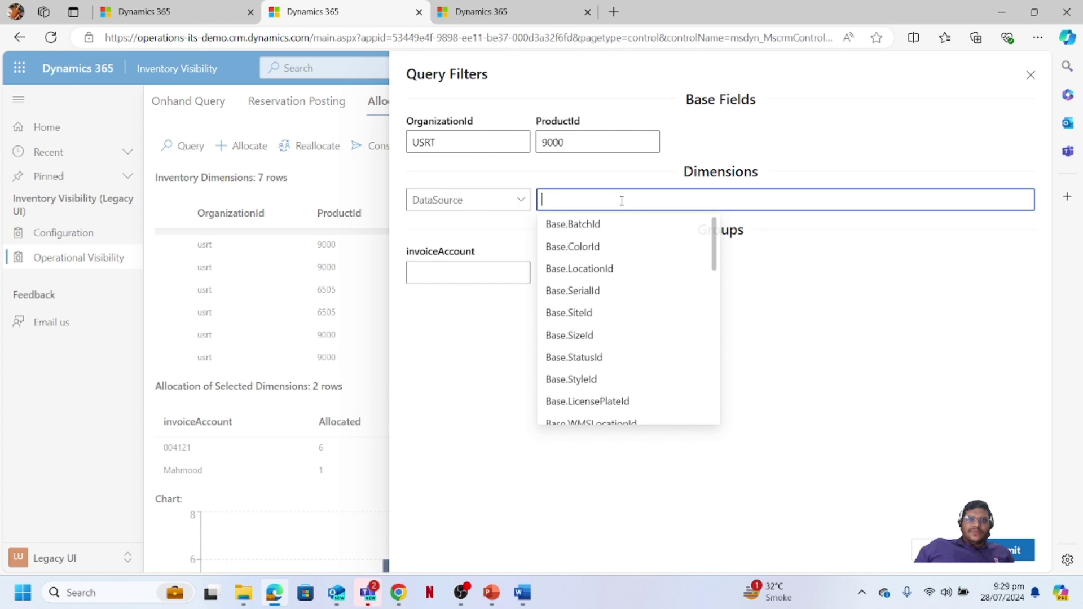
click(619, 313)
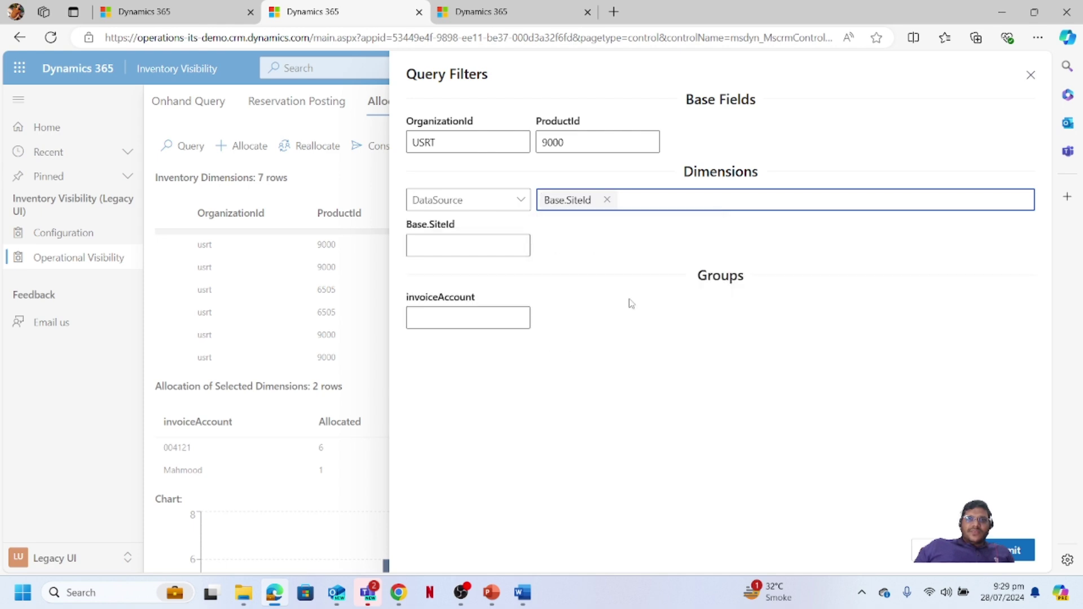
click(663, 194)
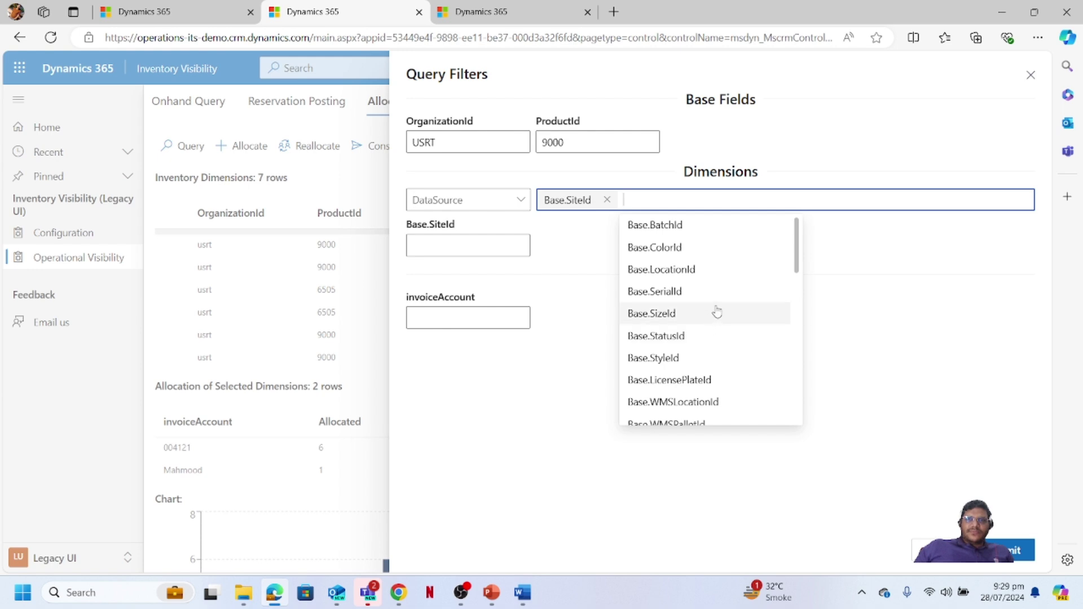
click(713, 270)
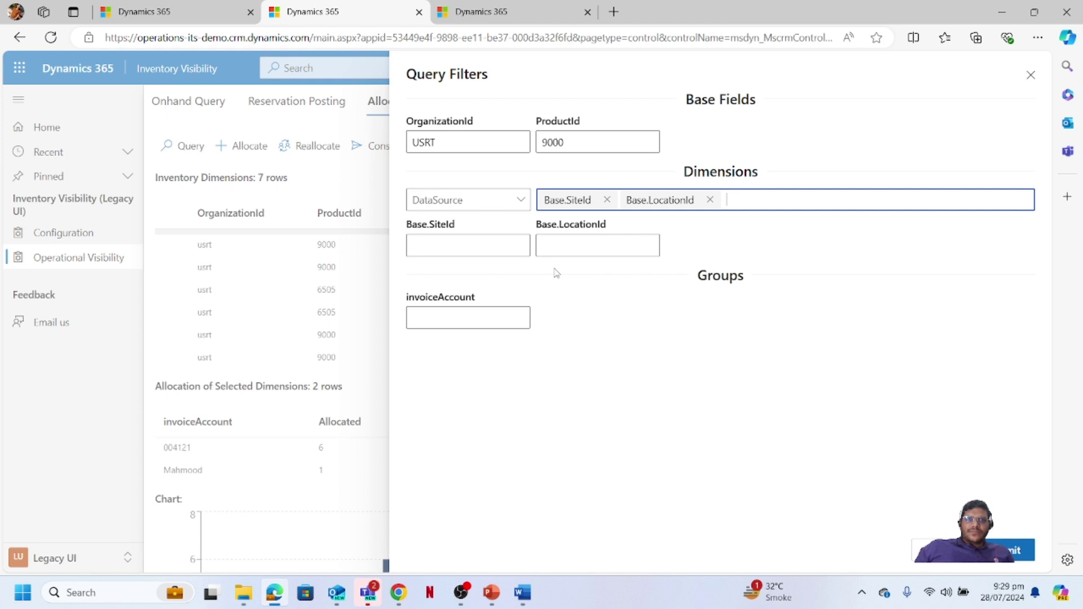
Choose site west and location dc-west, then run the allocation query.
click(486, 246)
click(483, 273)
click(573, 244)
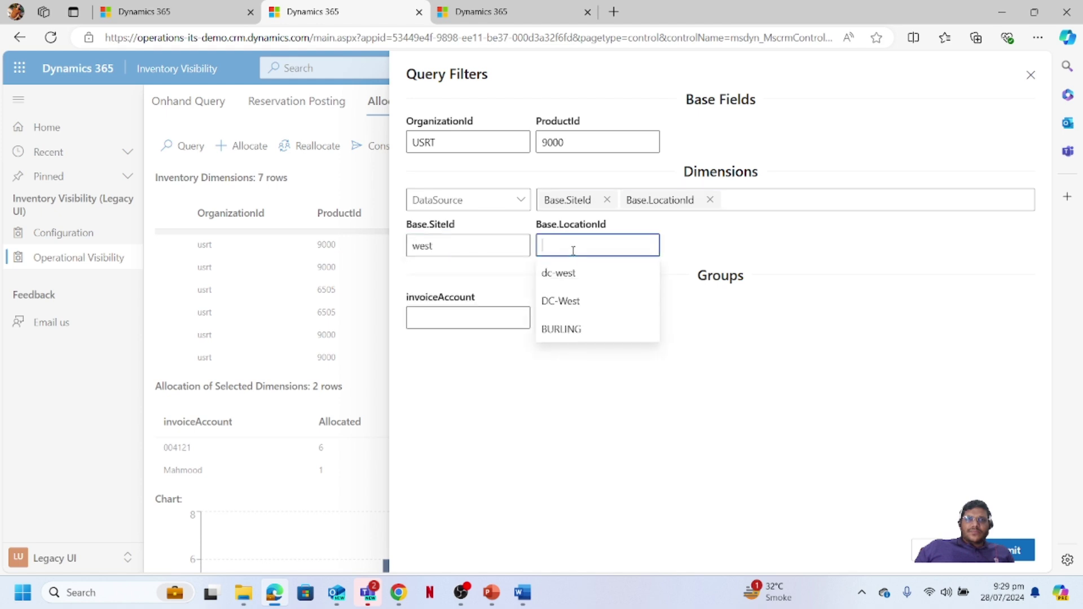
click(573, 274)
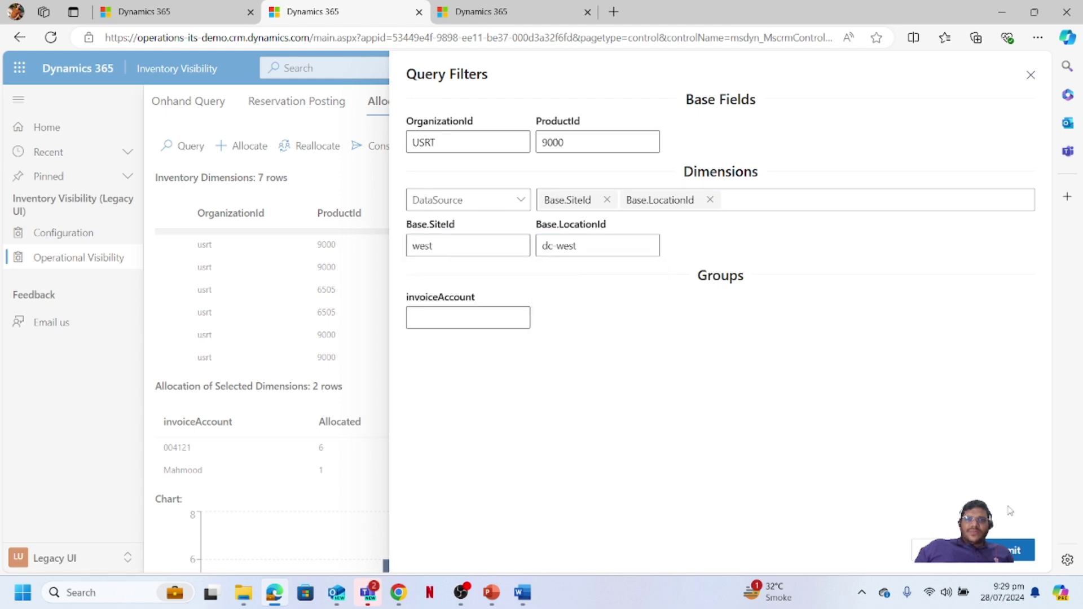
click(1008, 550)
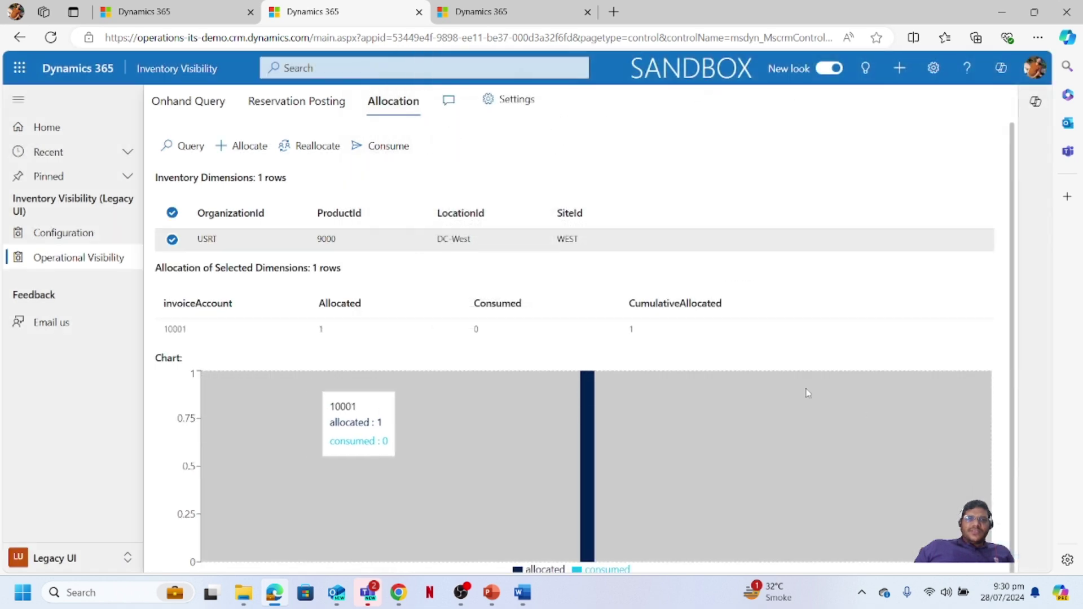